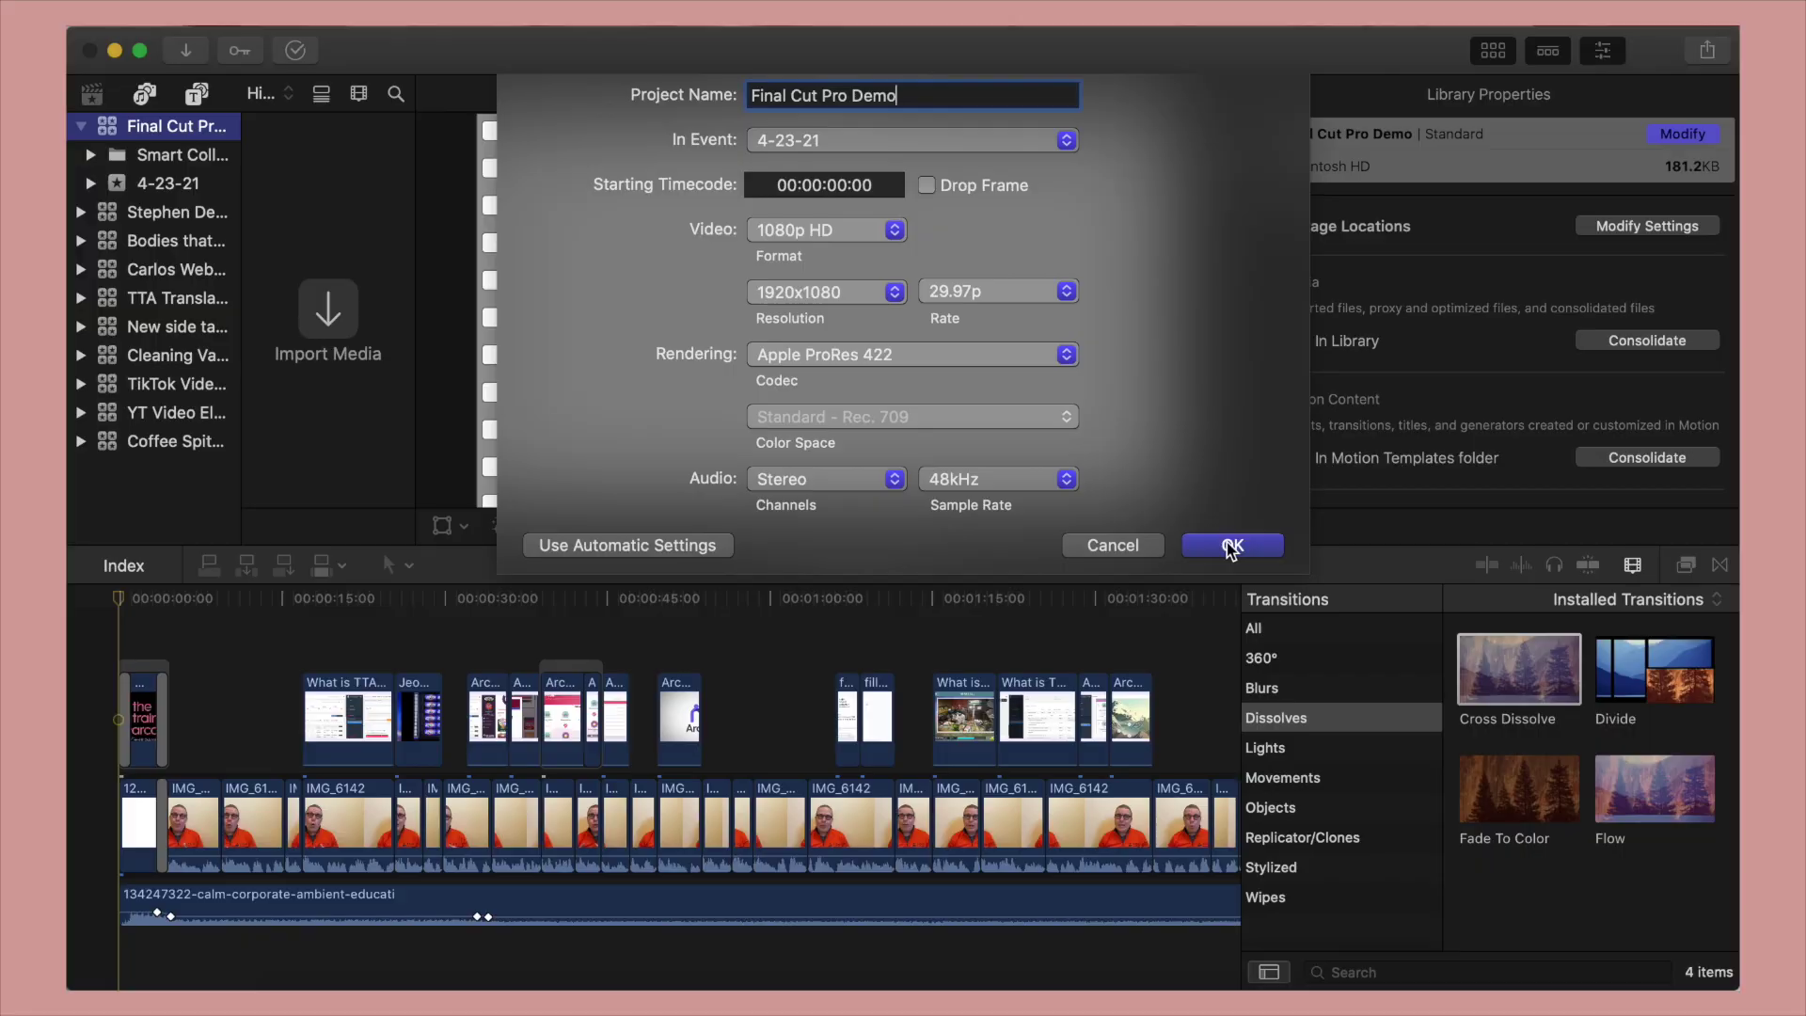
# - Keep 1080p HD as the video format and create the Final Cut Pro Demo project
pyautogui.click(754, 234)
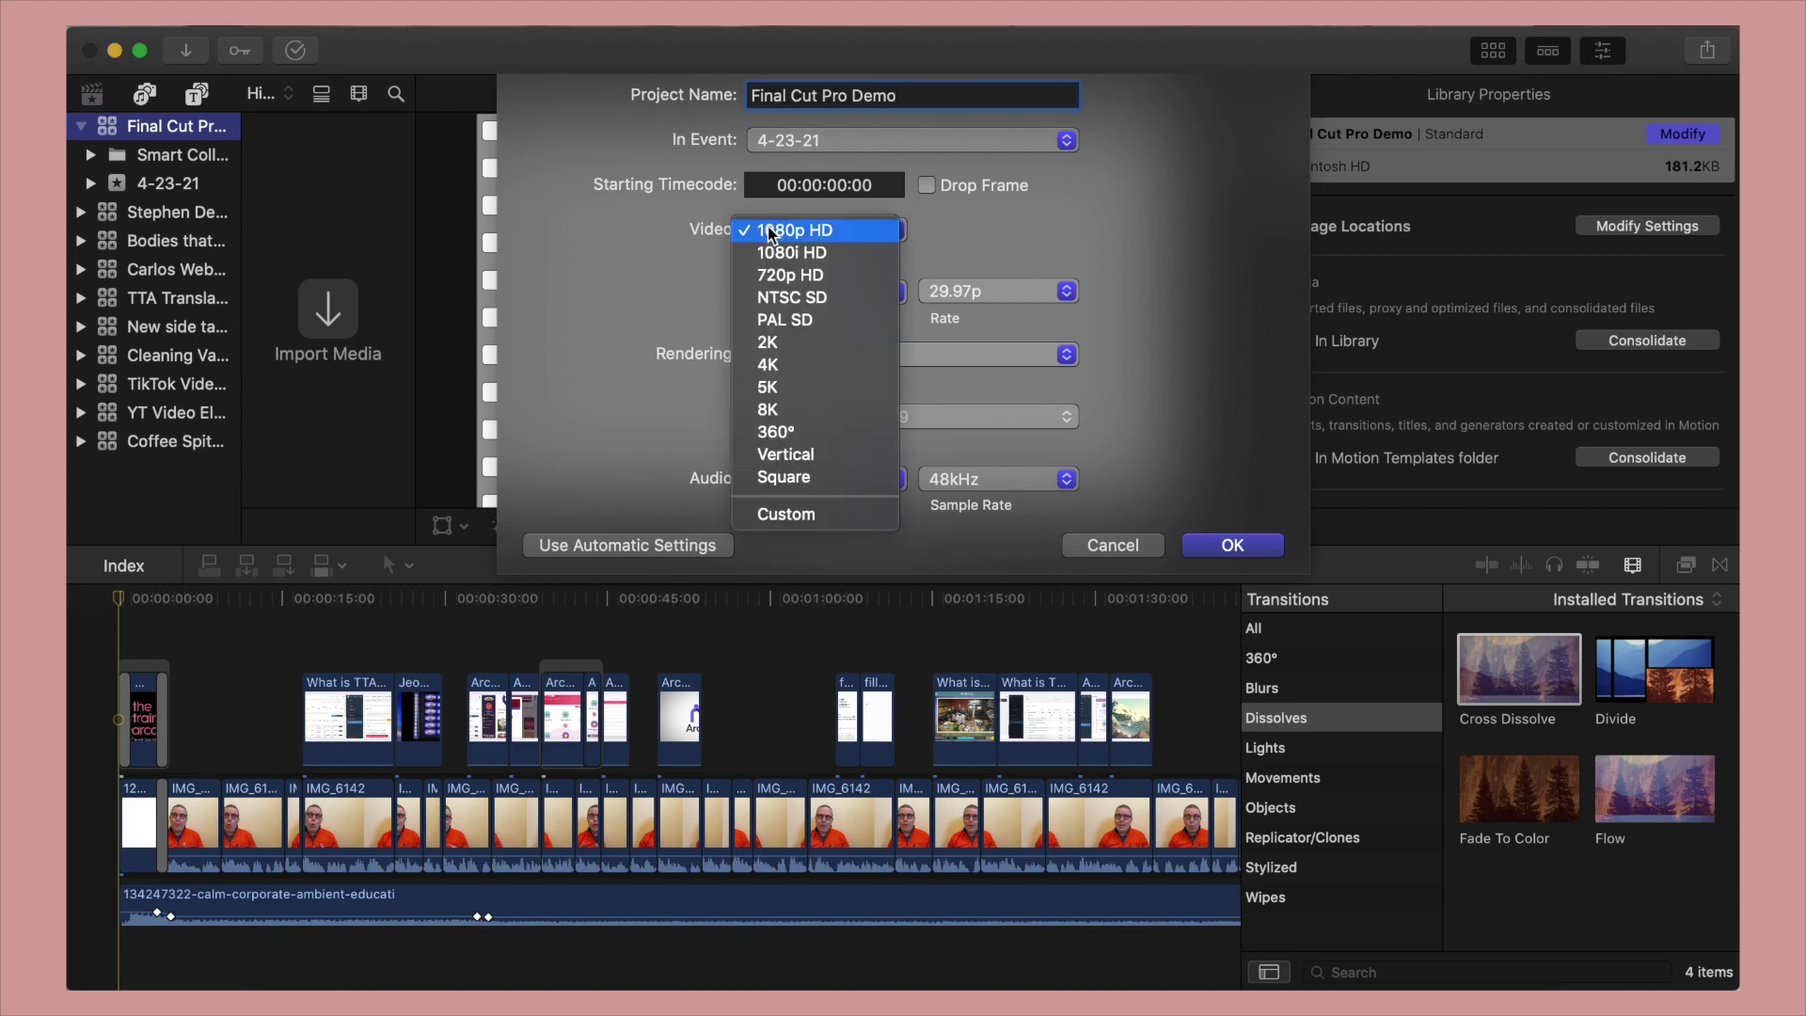
pyautogui.click(769, 235)
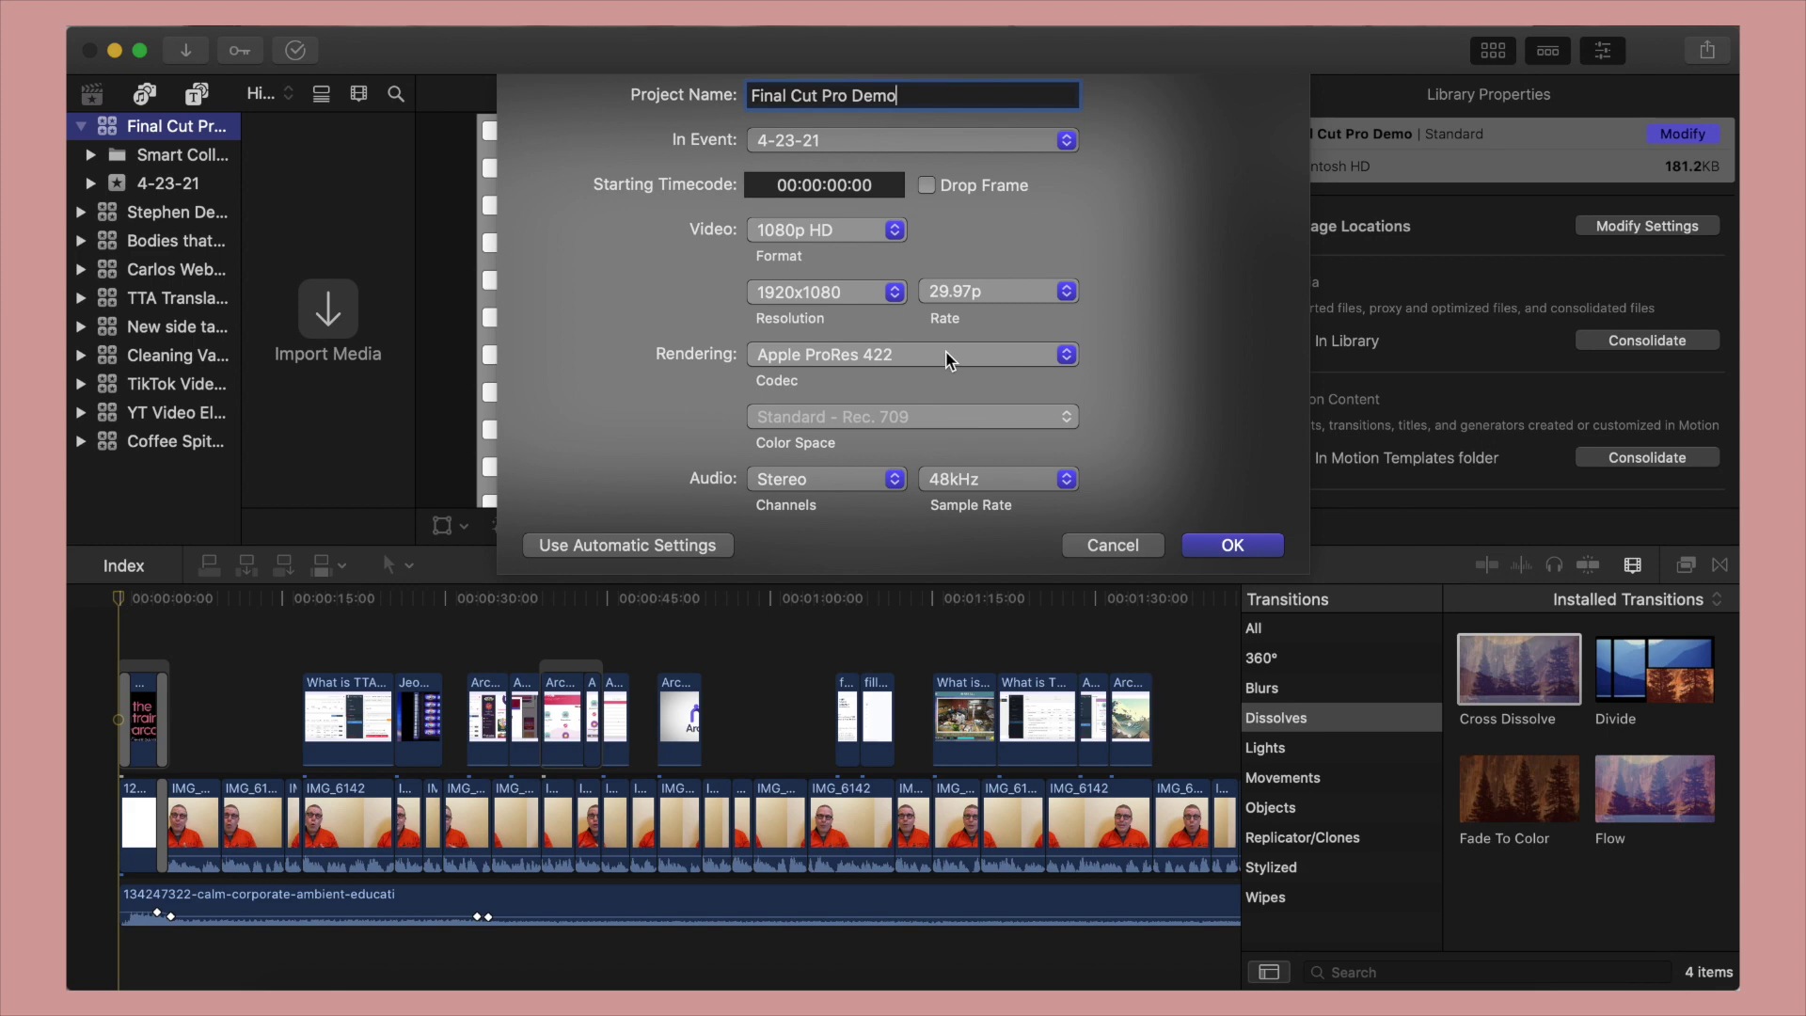
pyautogui.press('Return')
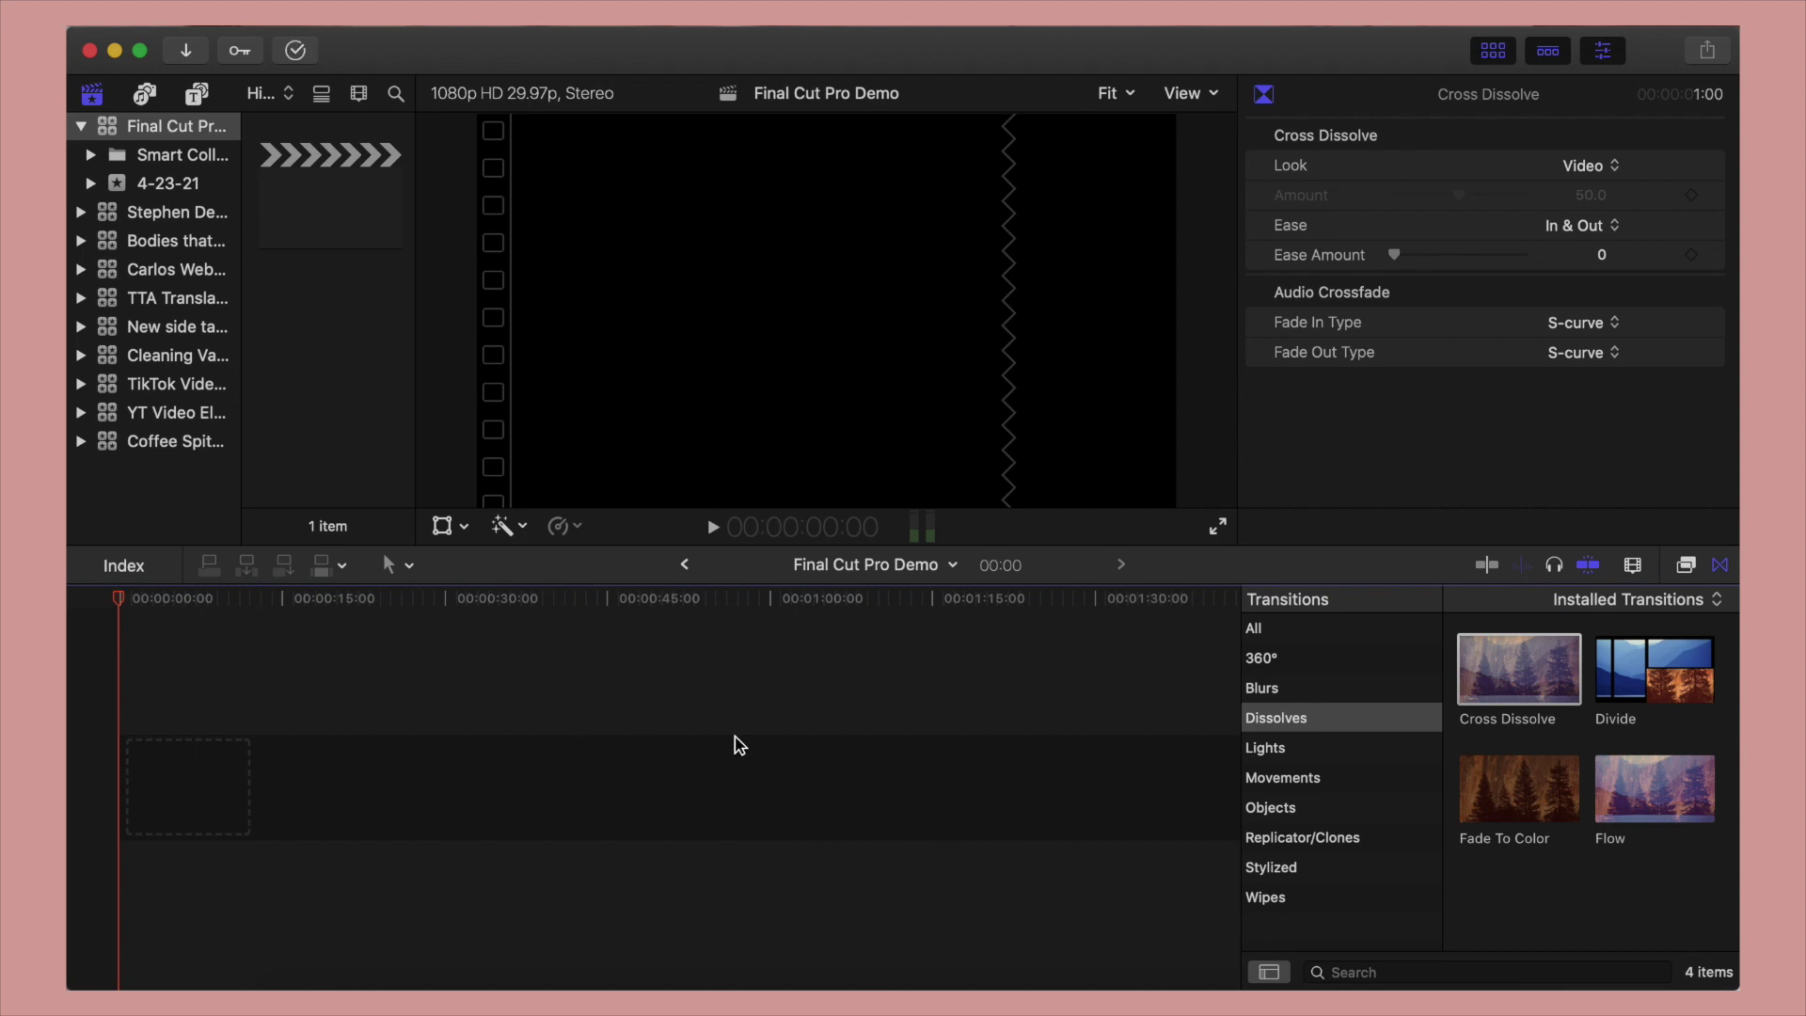
# - Show the Photos library's videos in the media browser and widen the browser to two columns of thumbnails
pyautogui.click(144, 95)
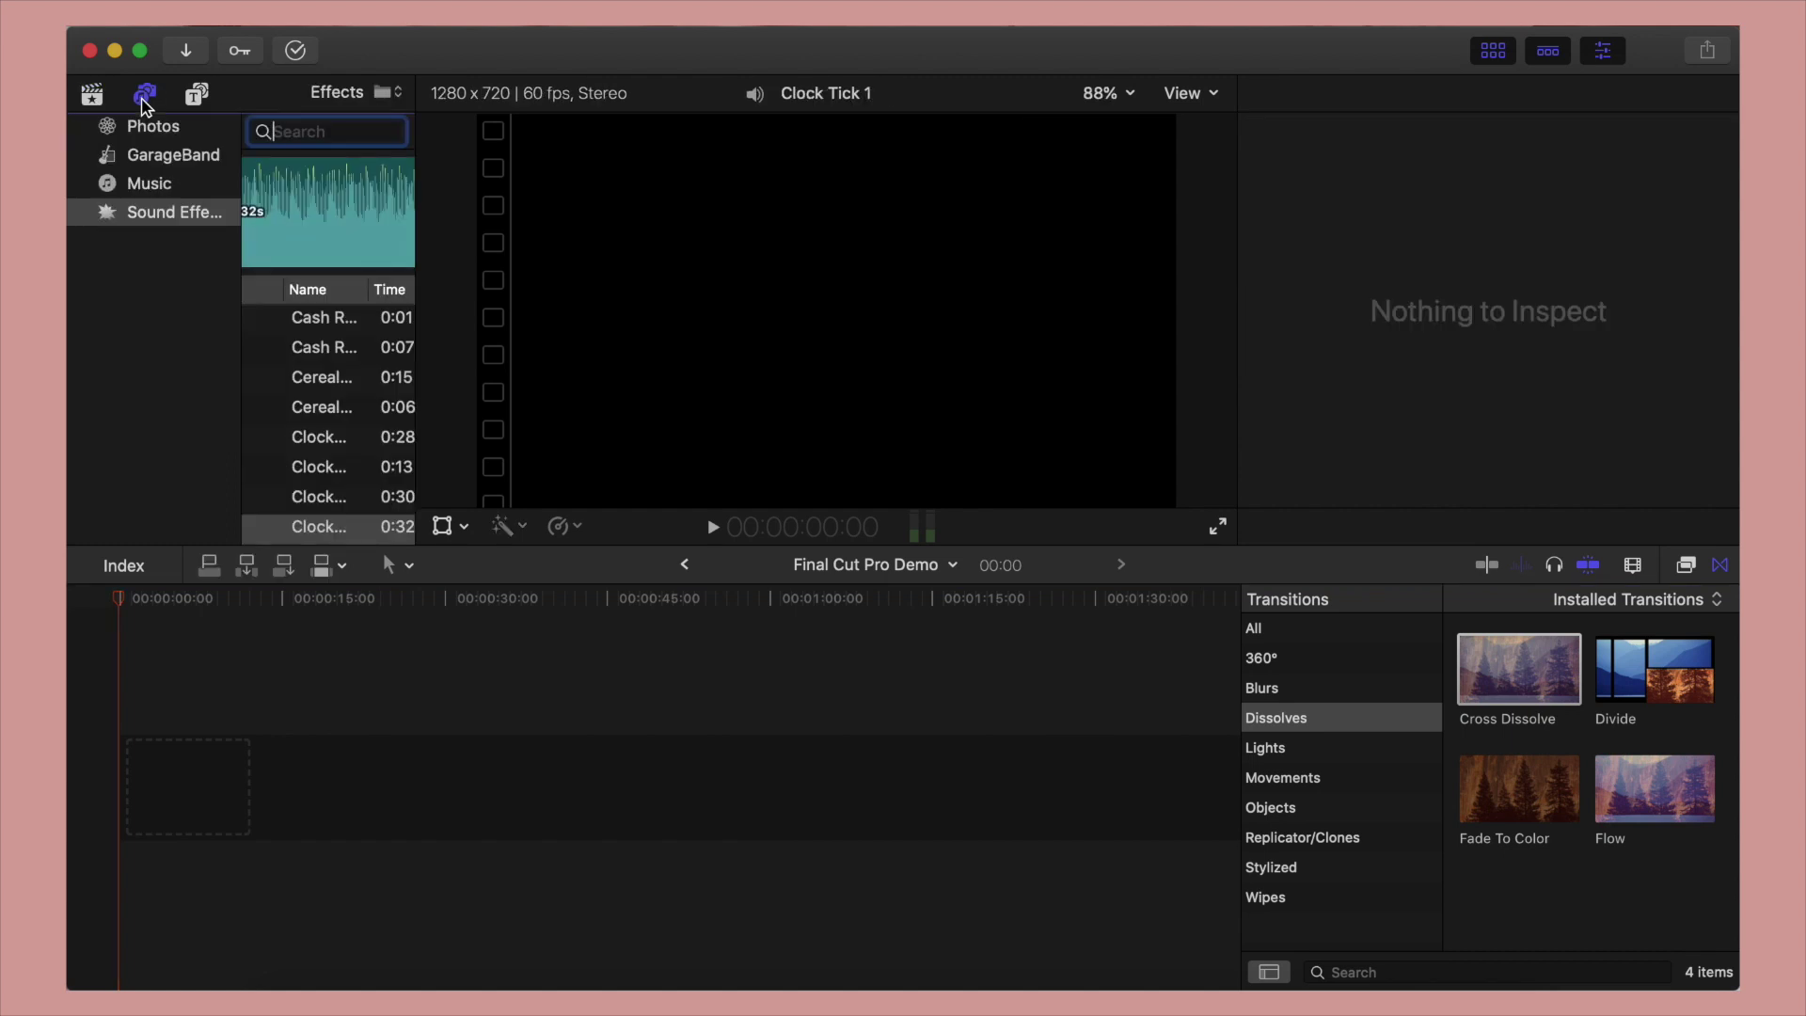
pyautogui.click(158, 127)
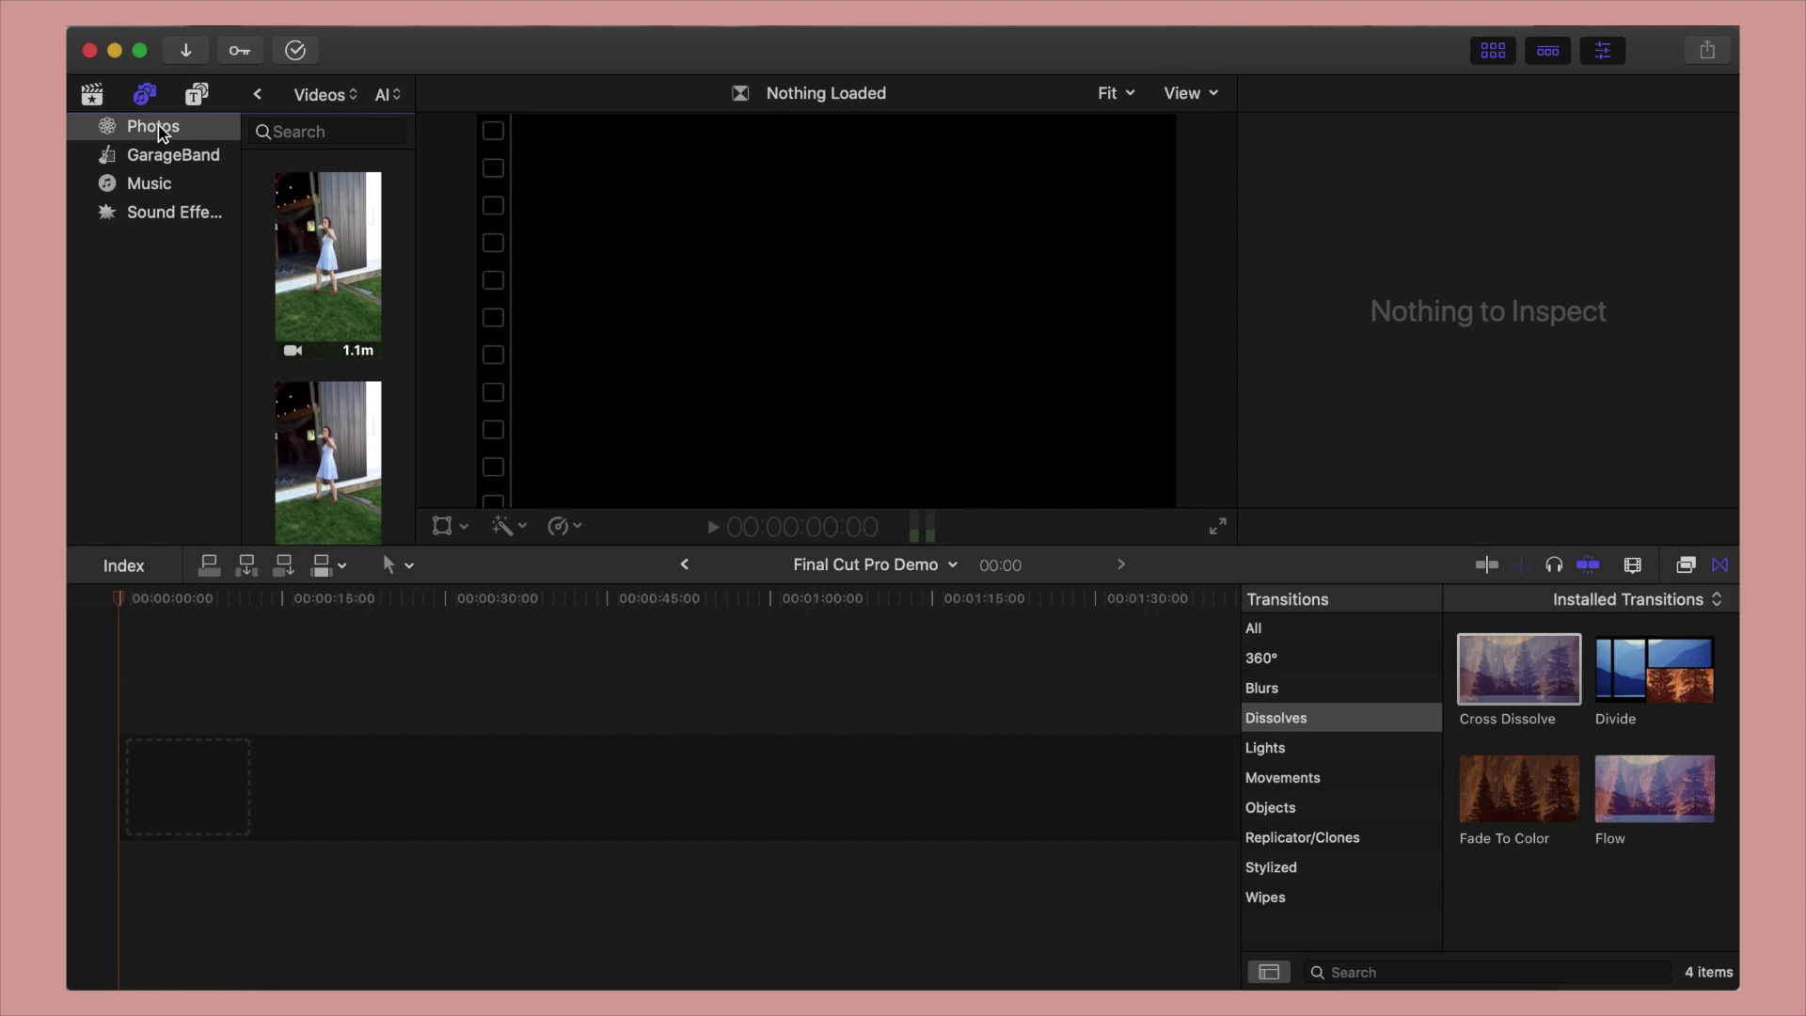
pyautogui.moveTo(415, 96); pyautogui.dragTo(759, 98)
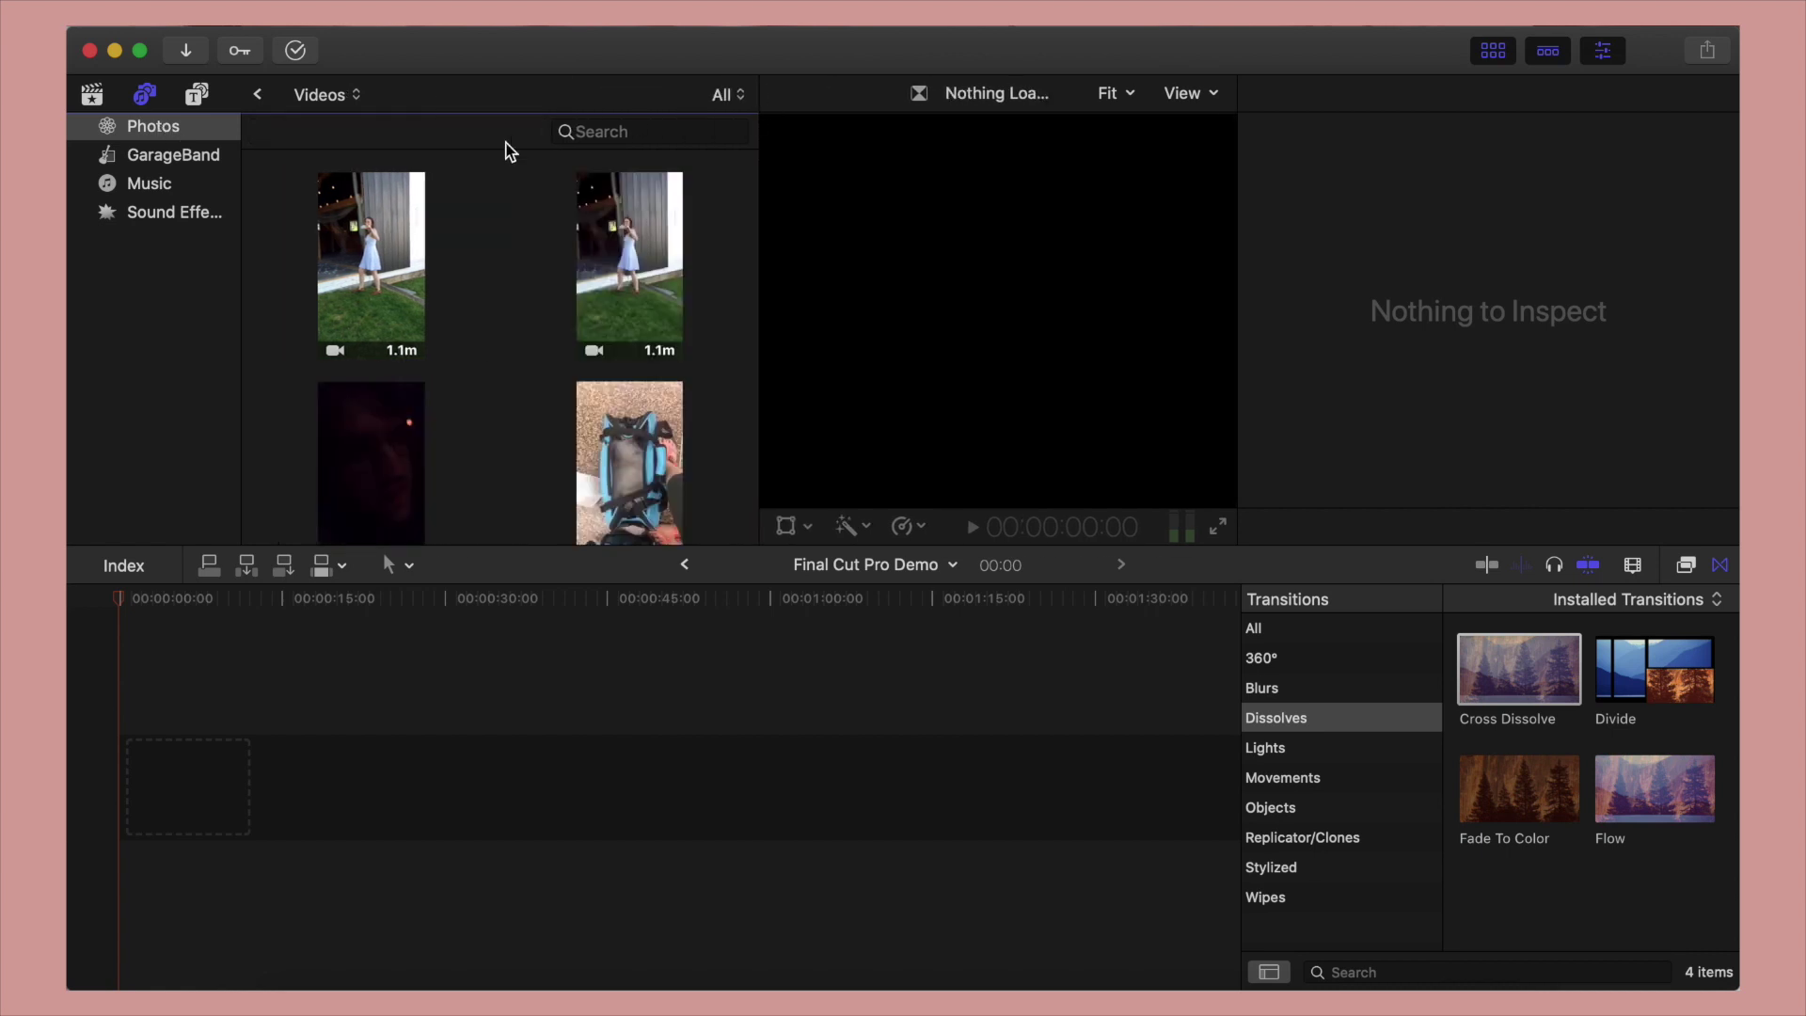
# - Preview the first video in the browser and look at the Videos collection in the Photos app before returning
pyautogui.click(398, 180)
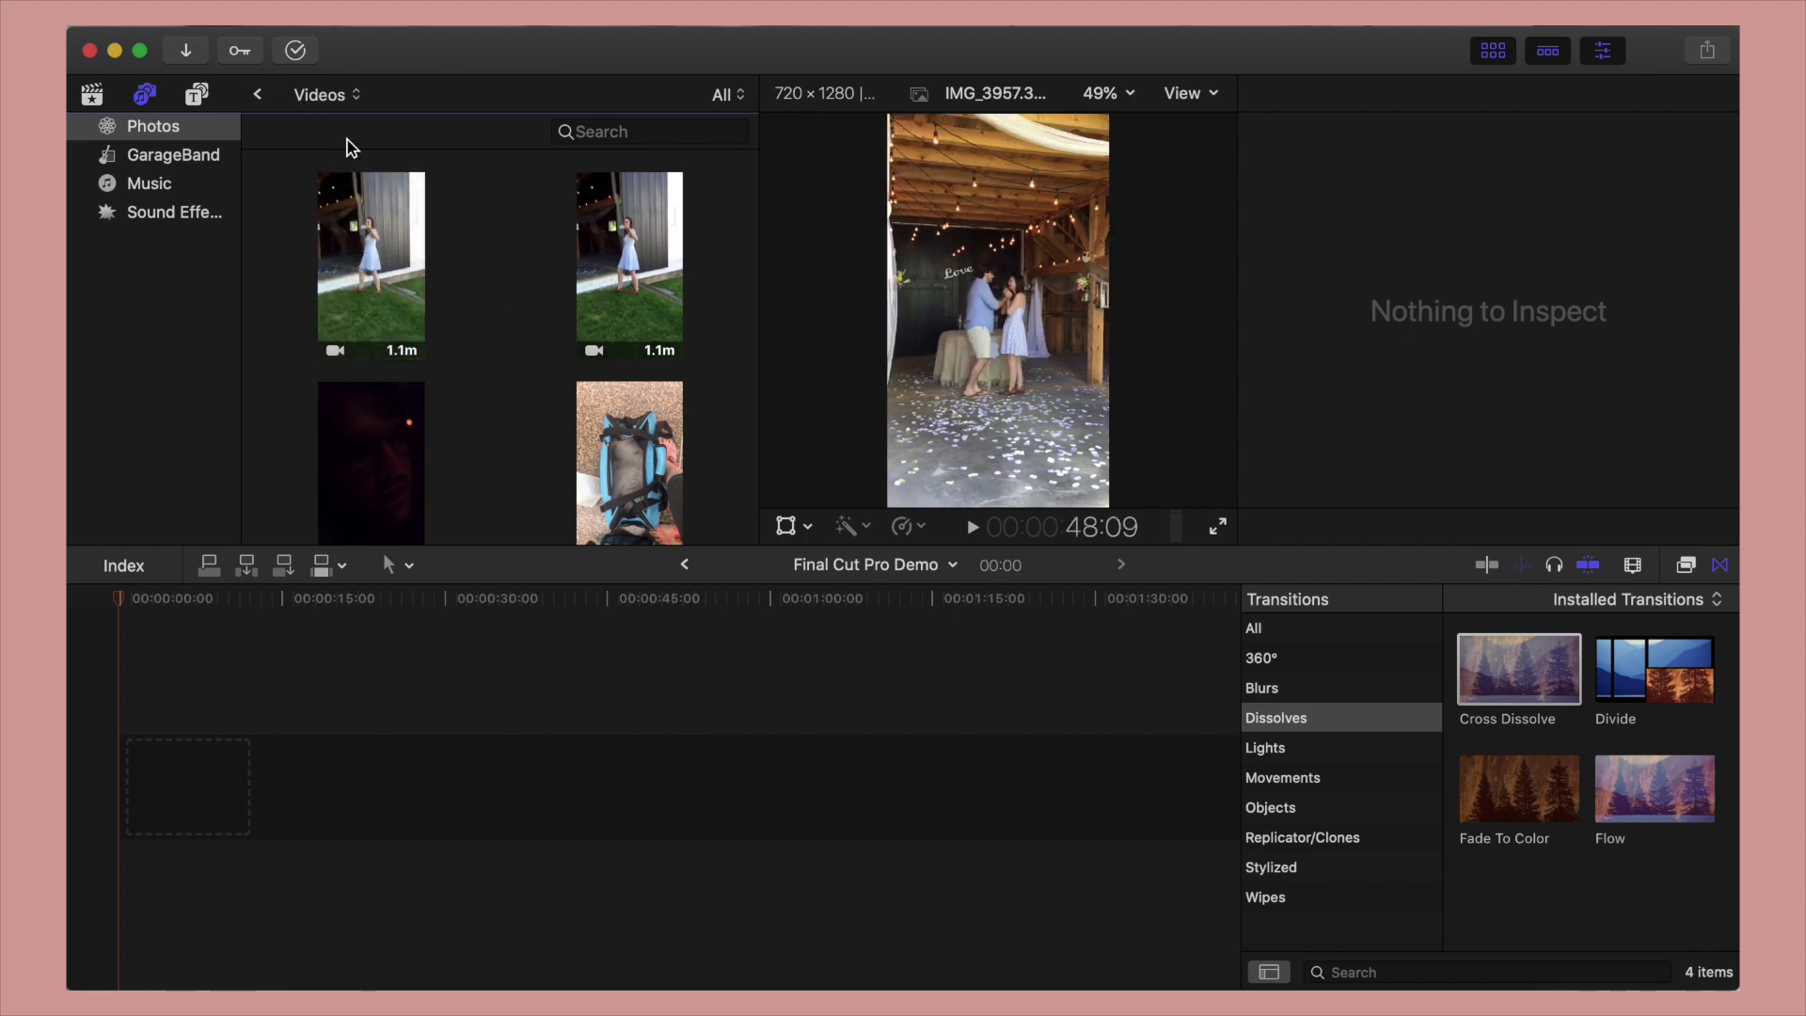
pyautogui.click(616, 999)
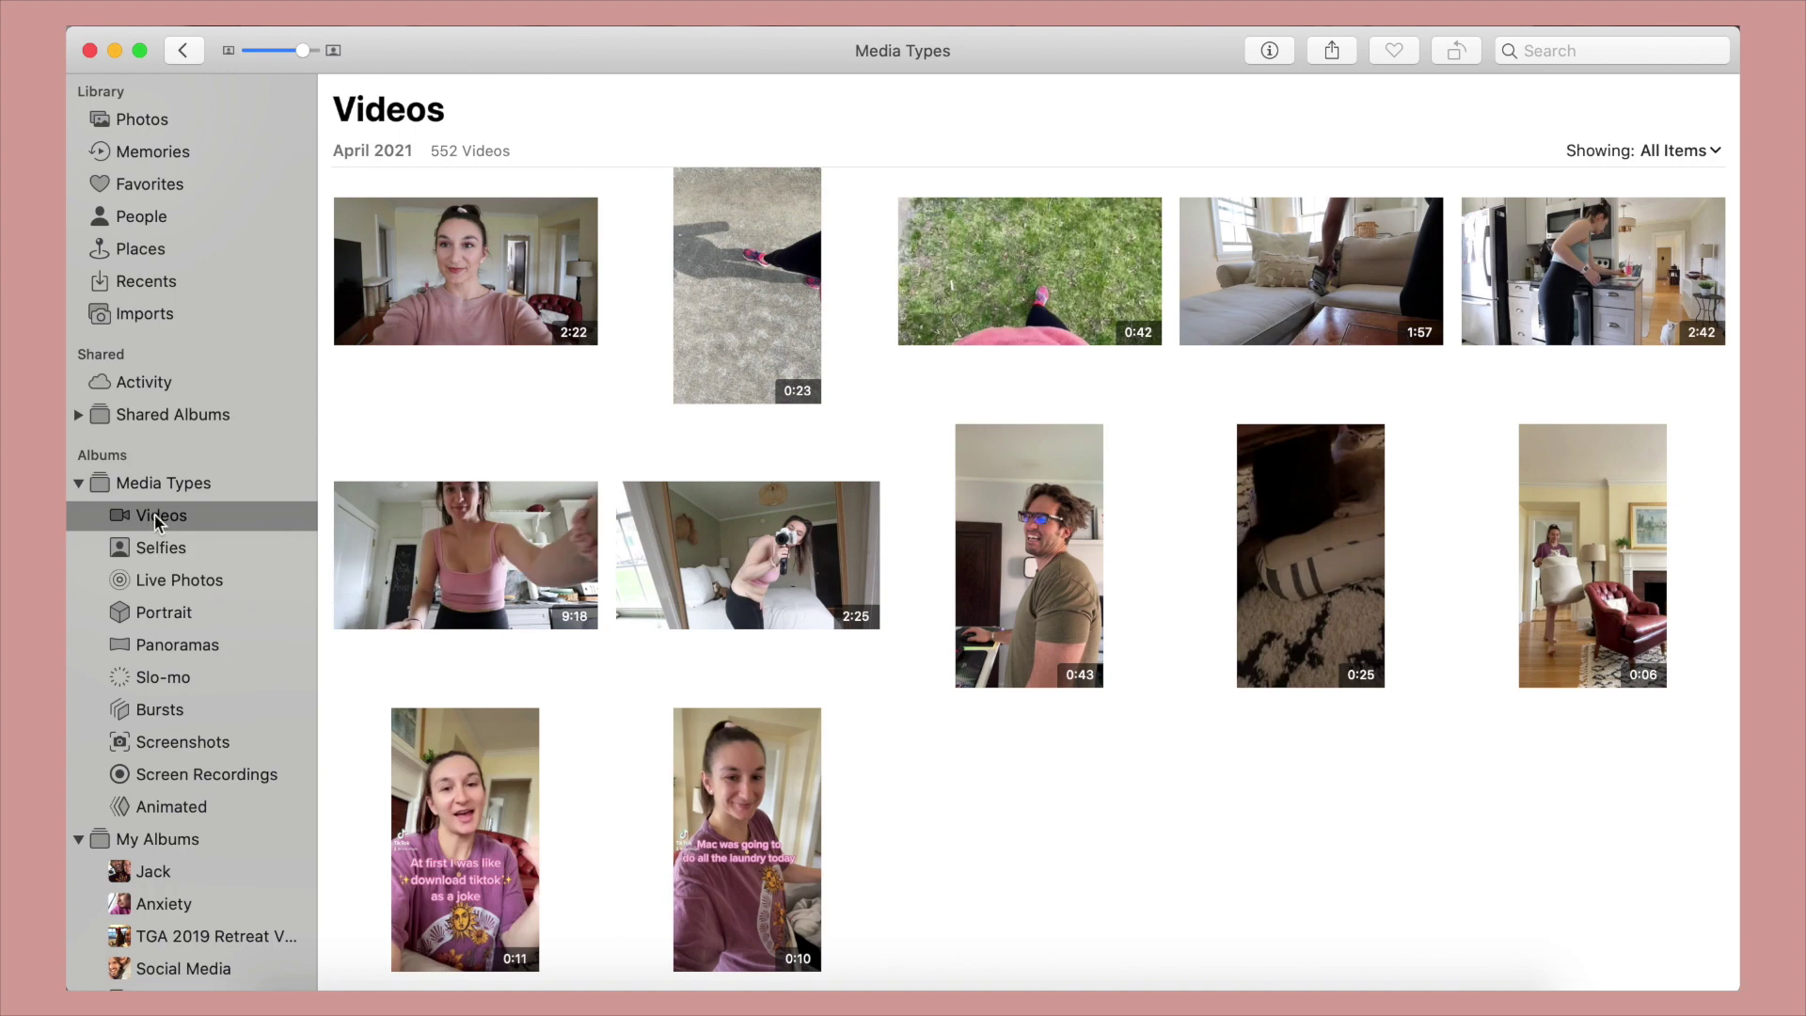
pyautogui.click(113, 51)
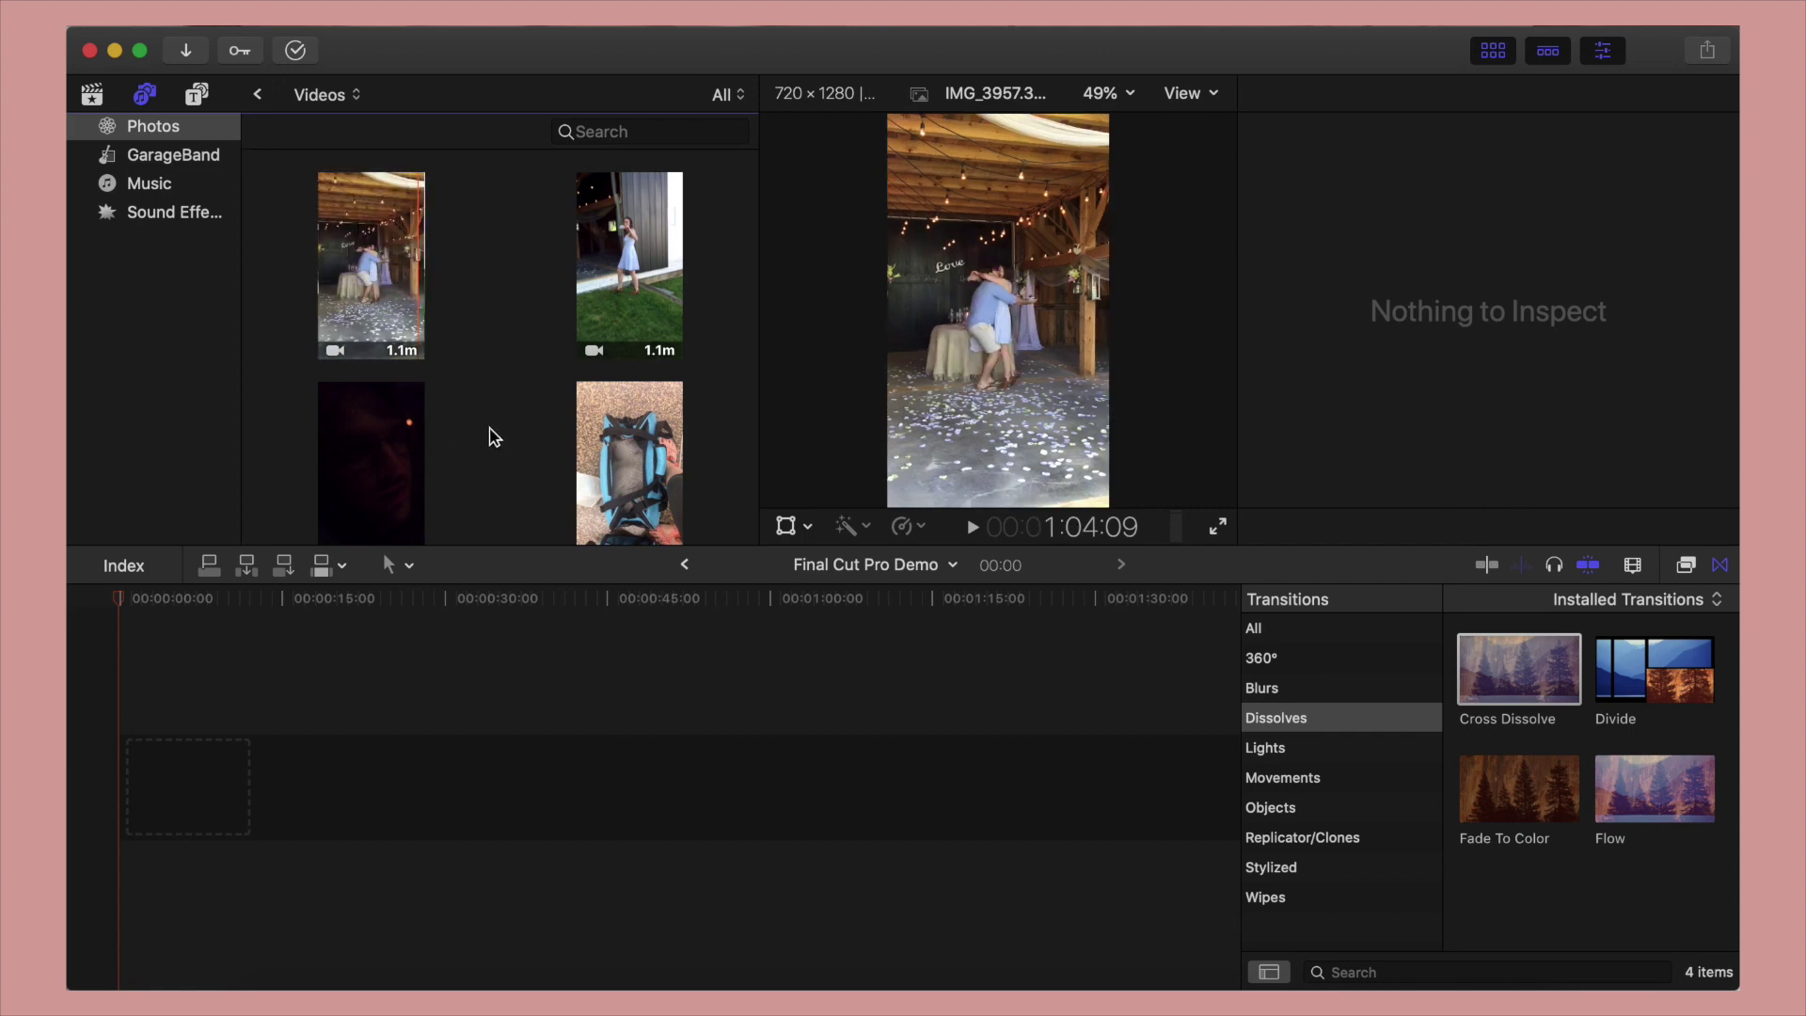
# - Select the 20.0m talking clip and the 46.7s and 5.4m shoe-cleaning clips and add all three to the empty timeline
pyautogui.scroll(-3, 504, 404)
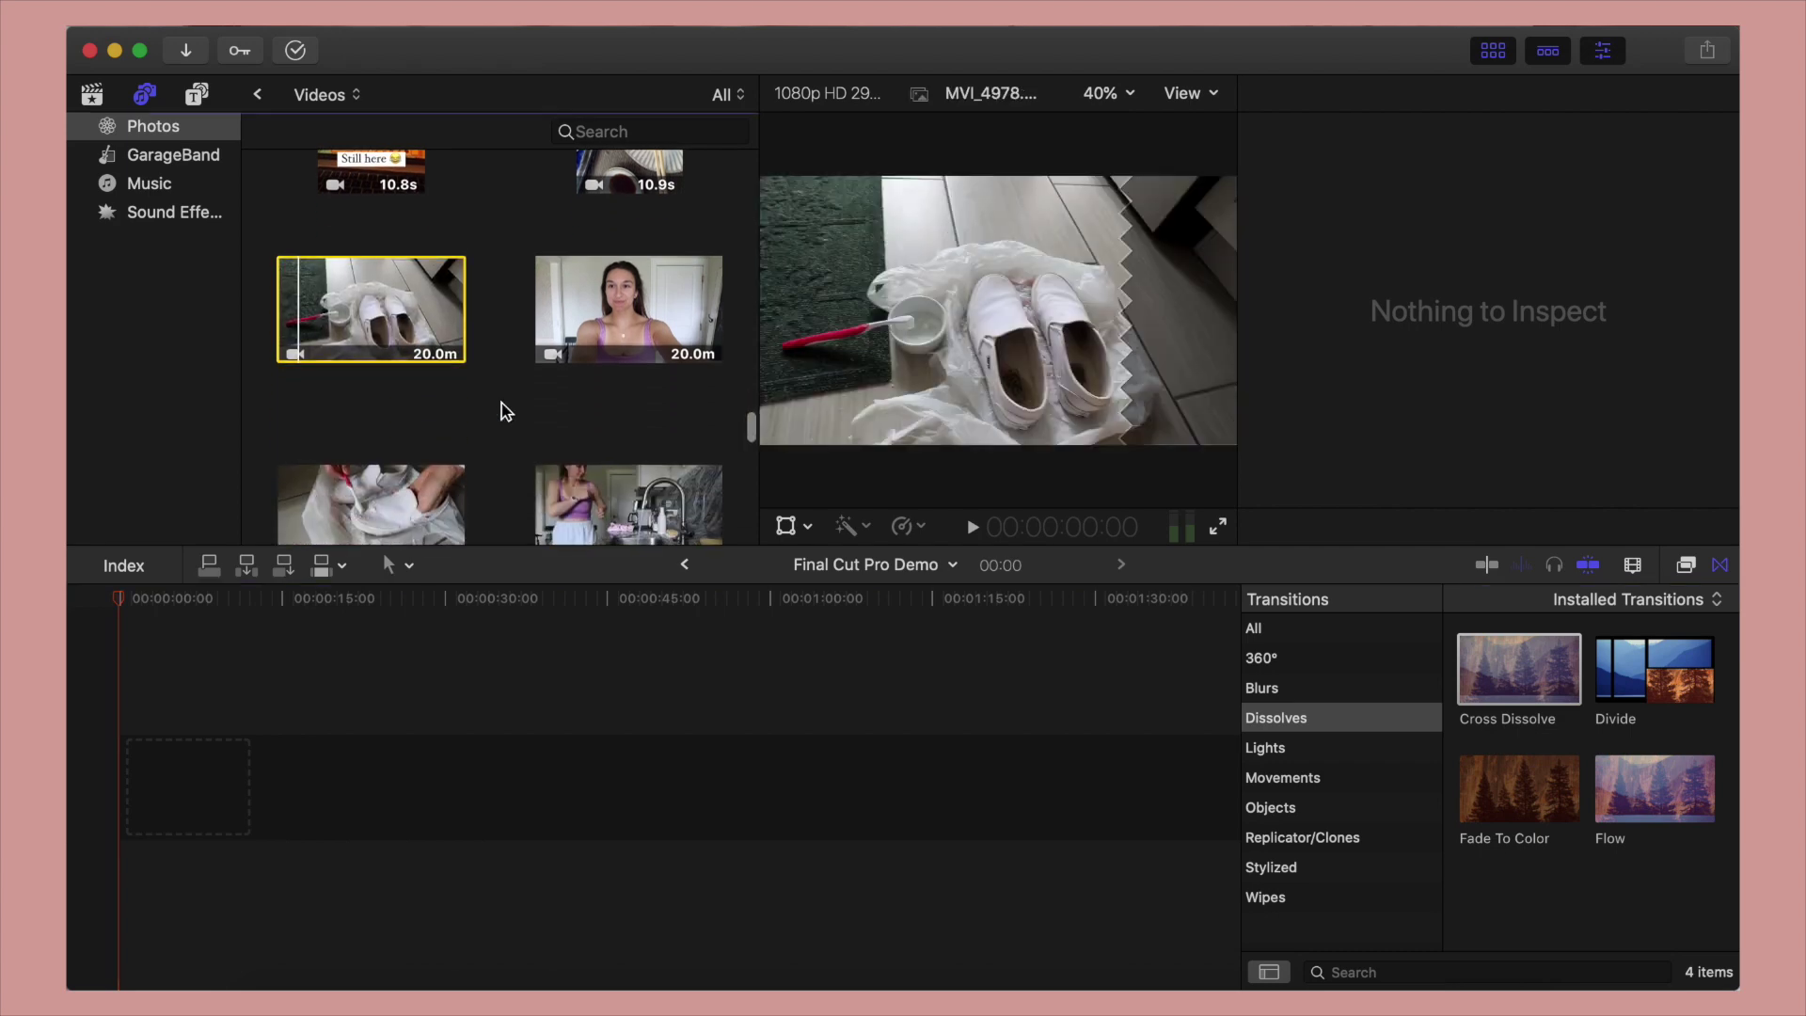
pyautogui.click(415, 426)
pyautogui.click(613, 418)
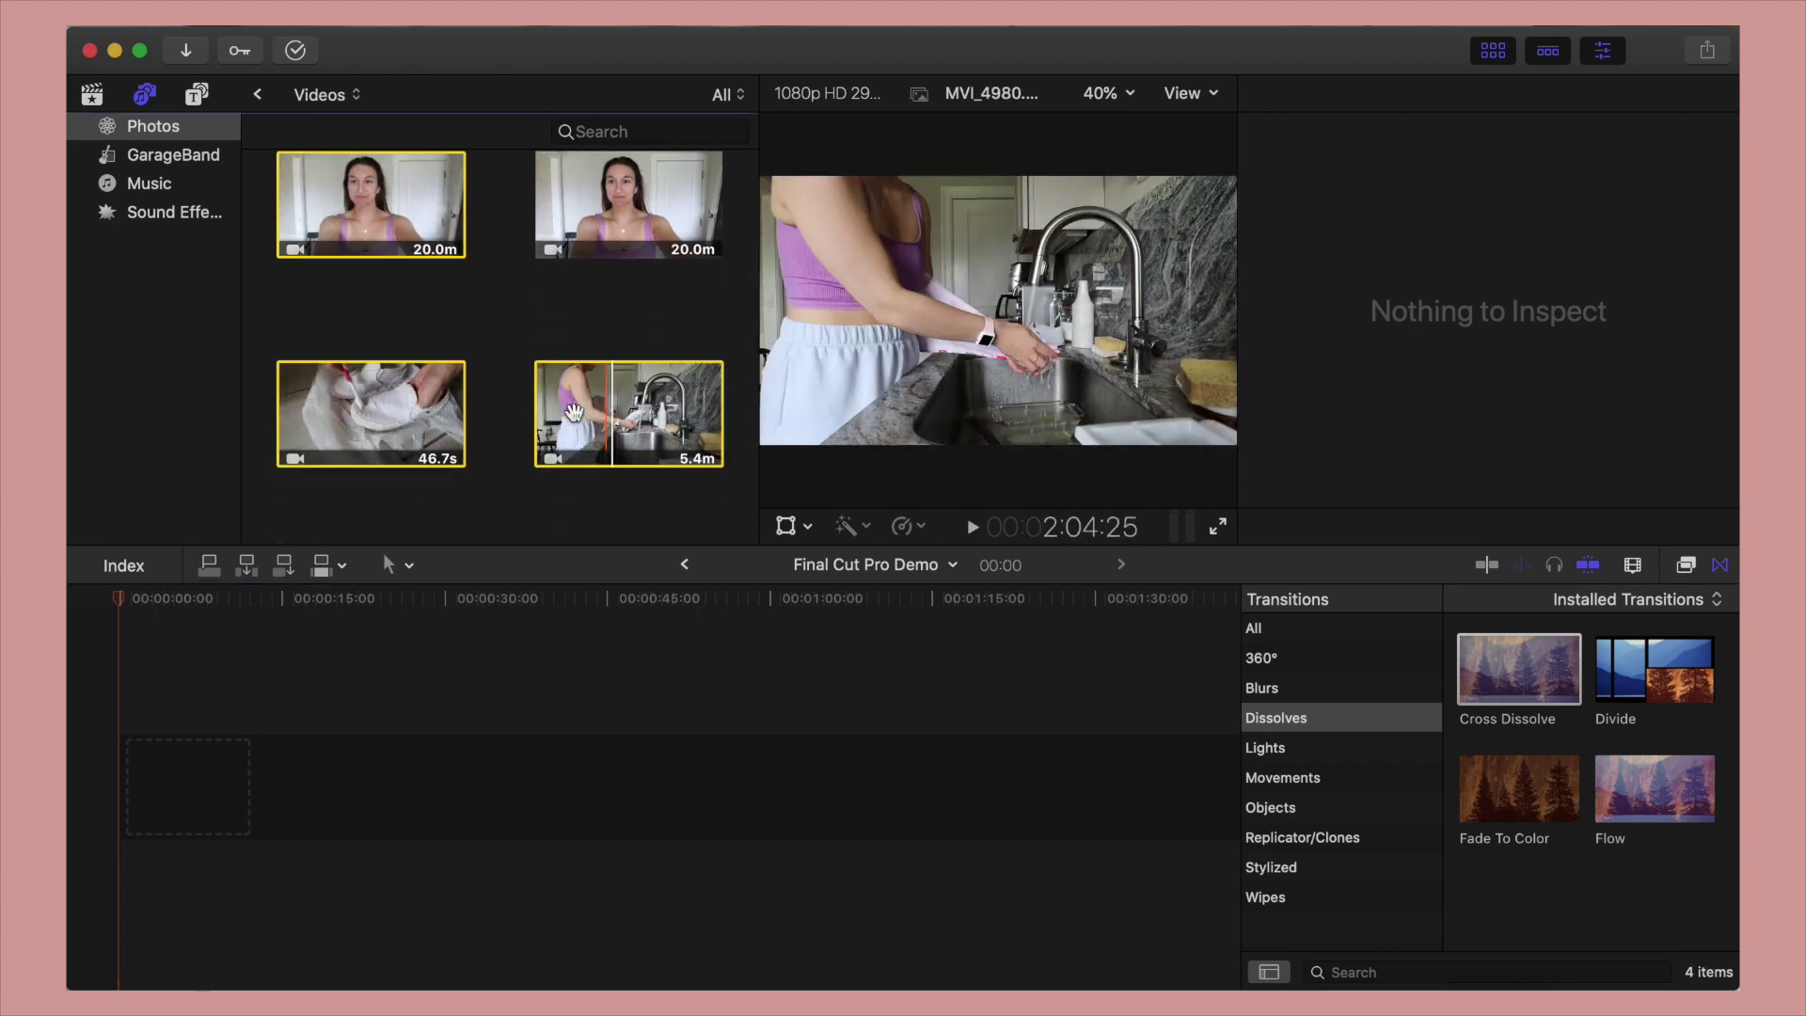
pyautogui.moveTo(583, 414); pyautogui.dragTo(588, 799)
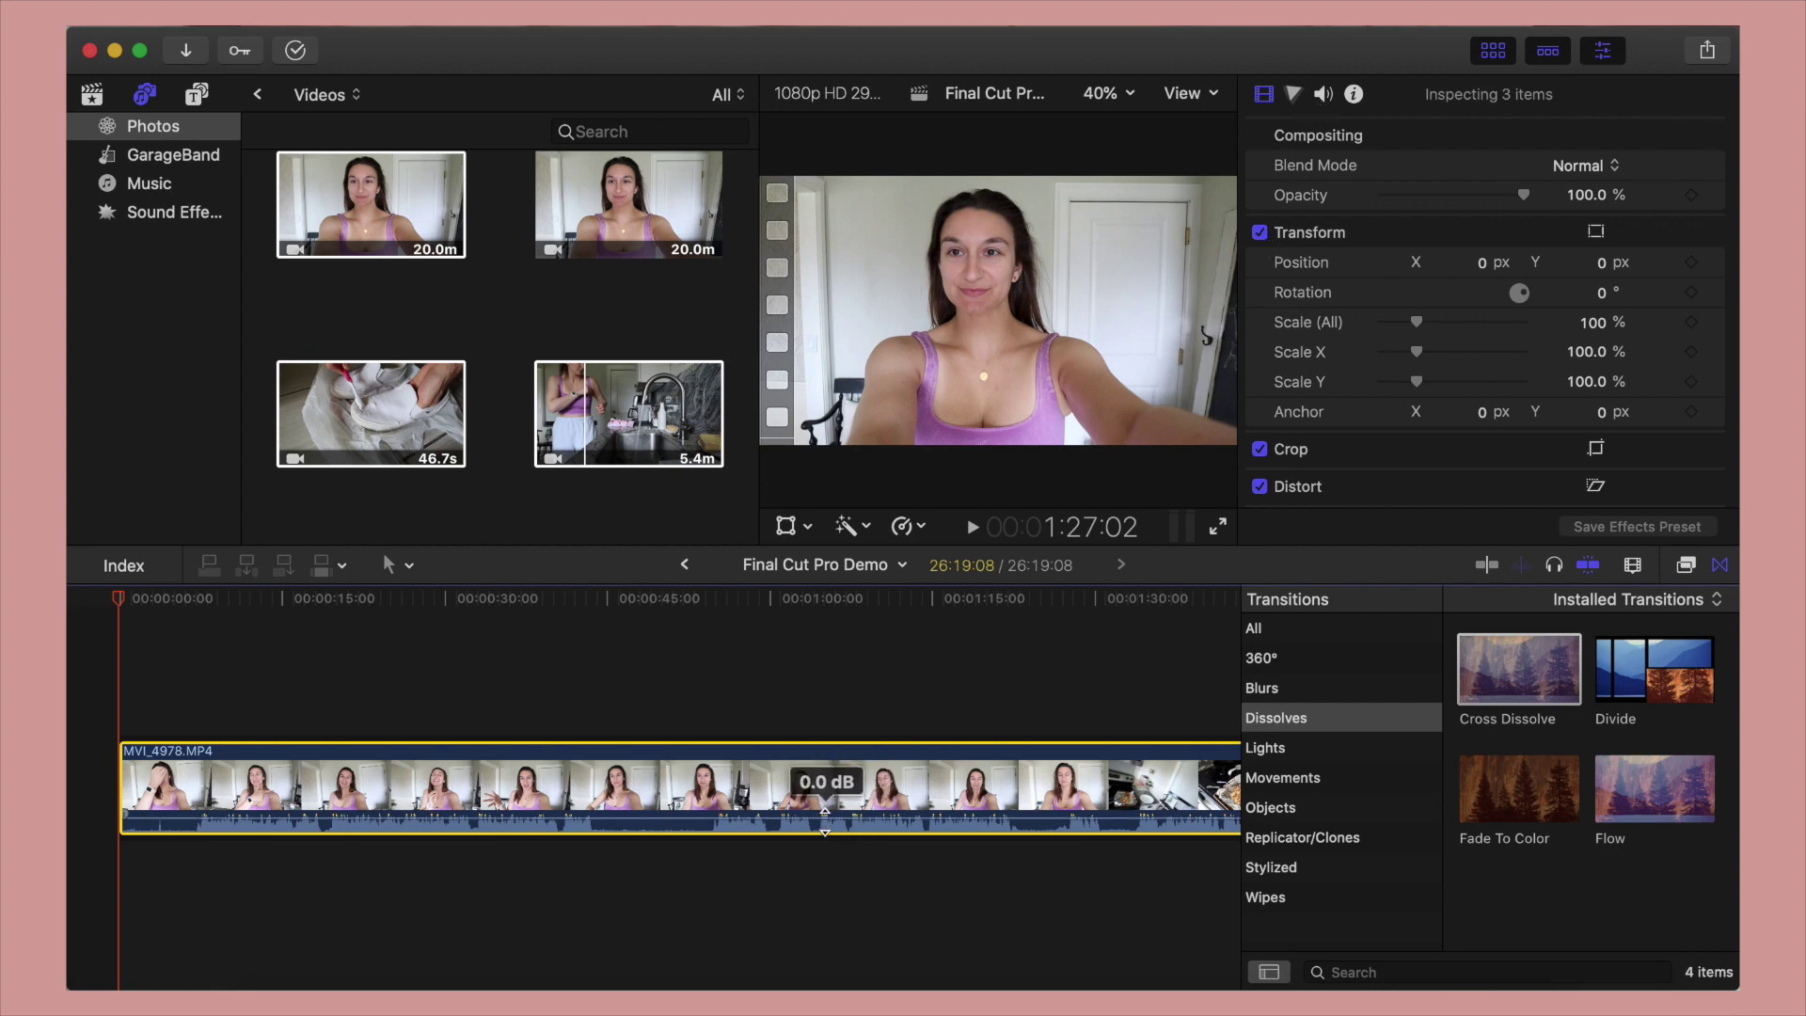
# - Lower the volume of the three timeline clips to -7.0 dB and deselect them
pyautogui.click(1323, 94)
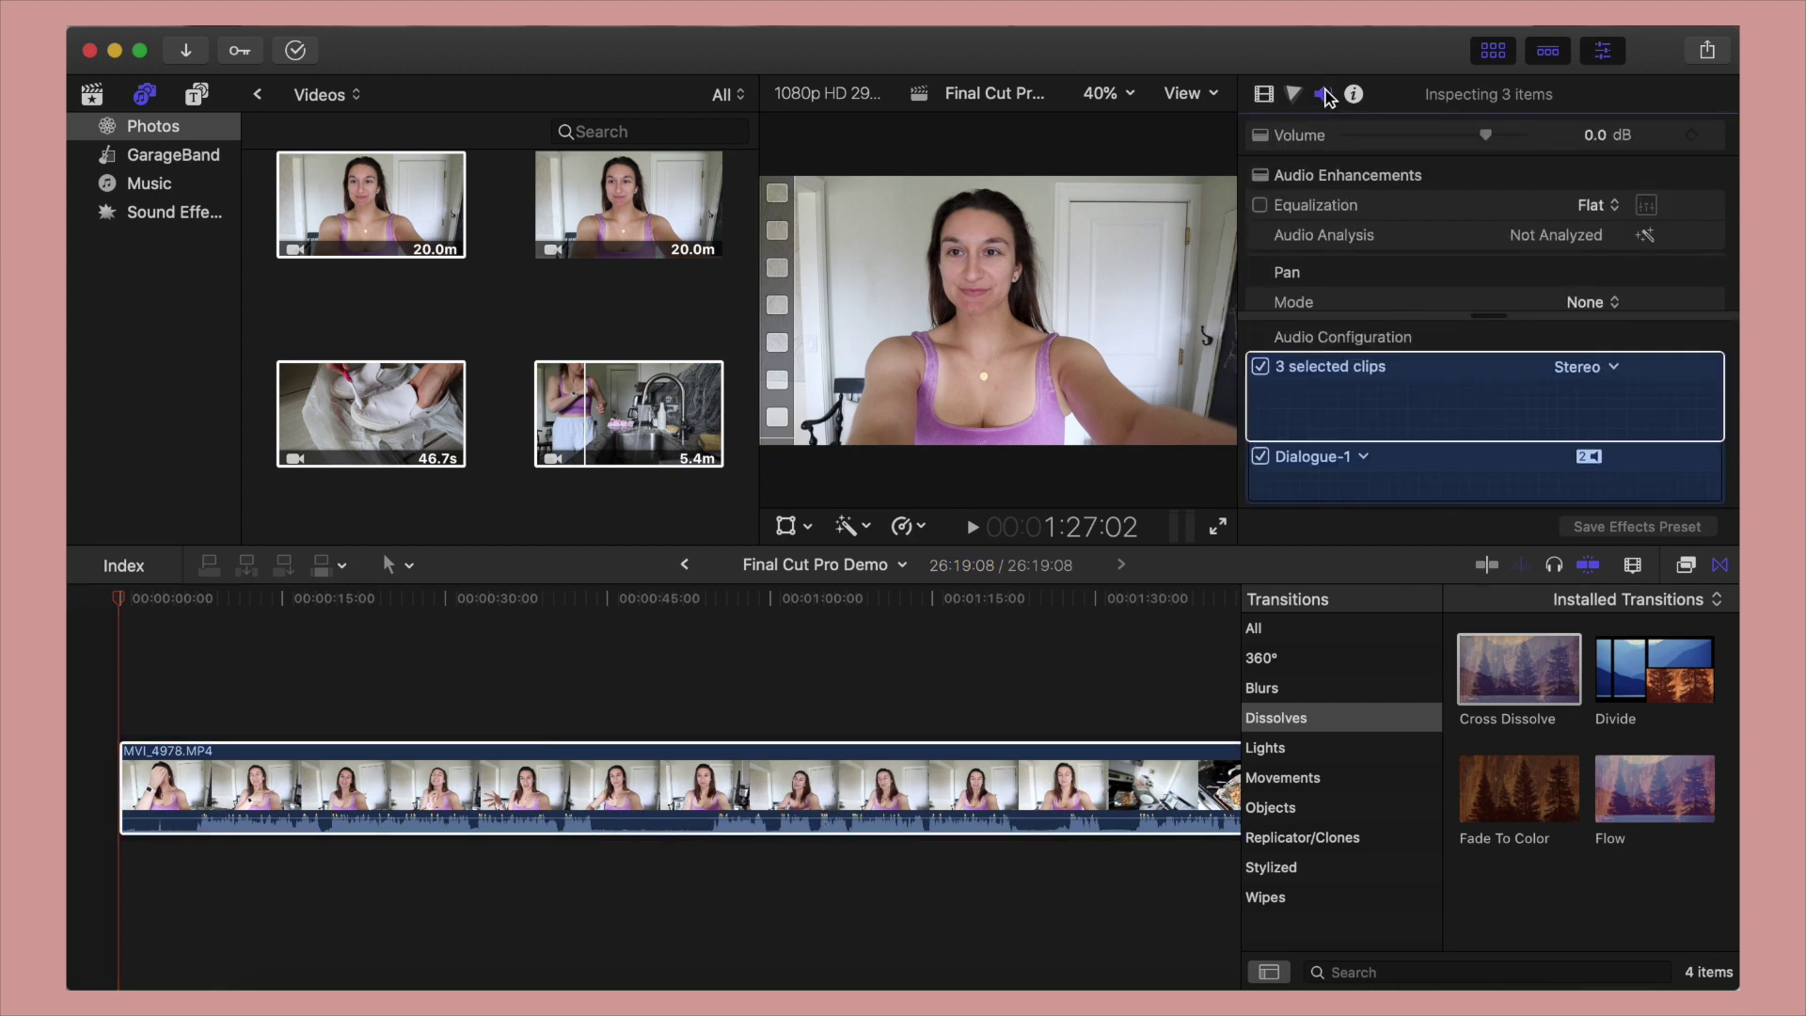
pyautogui.moveTo(1595, 135); pyautogui.dragTo(1596, 148)
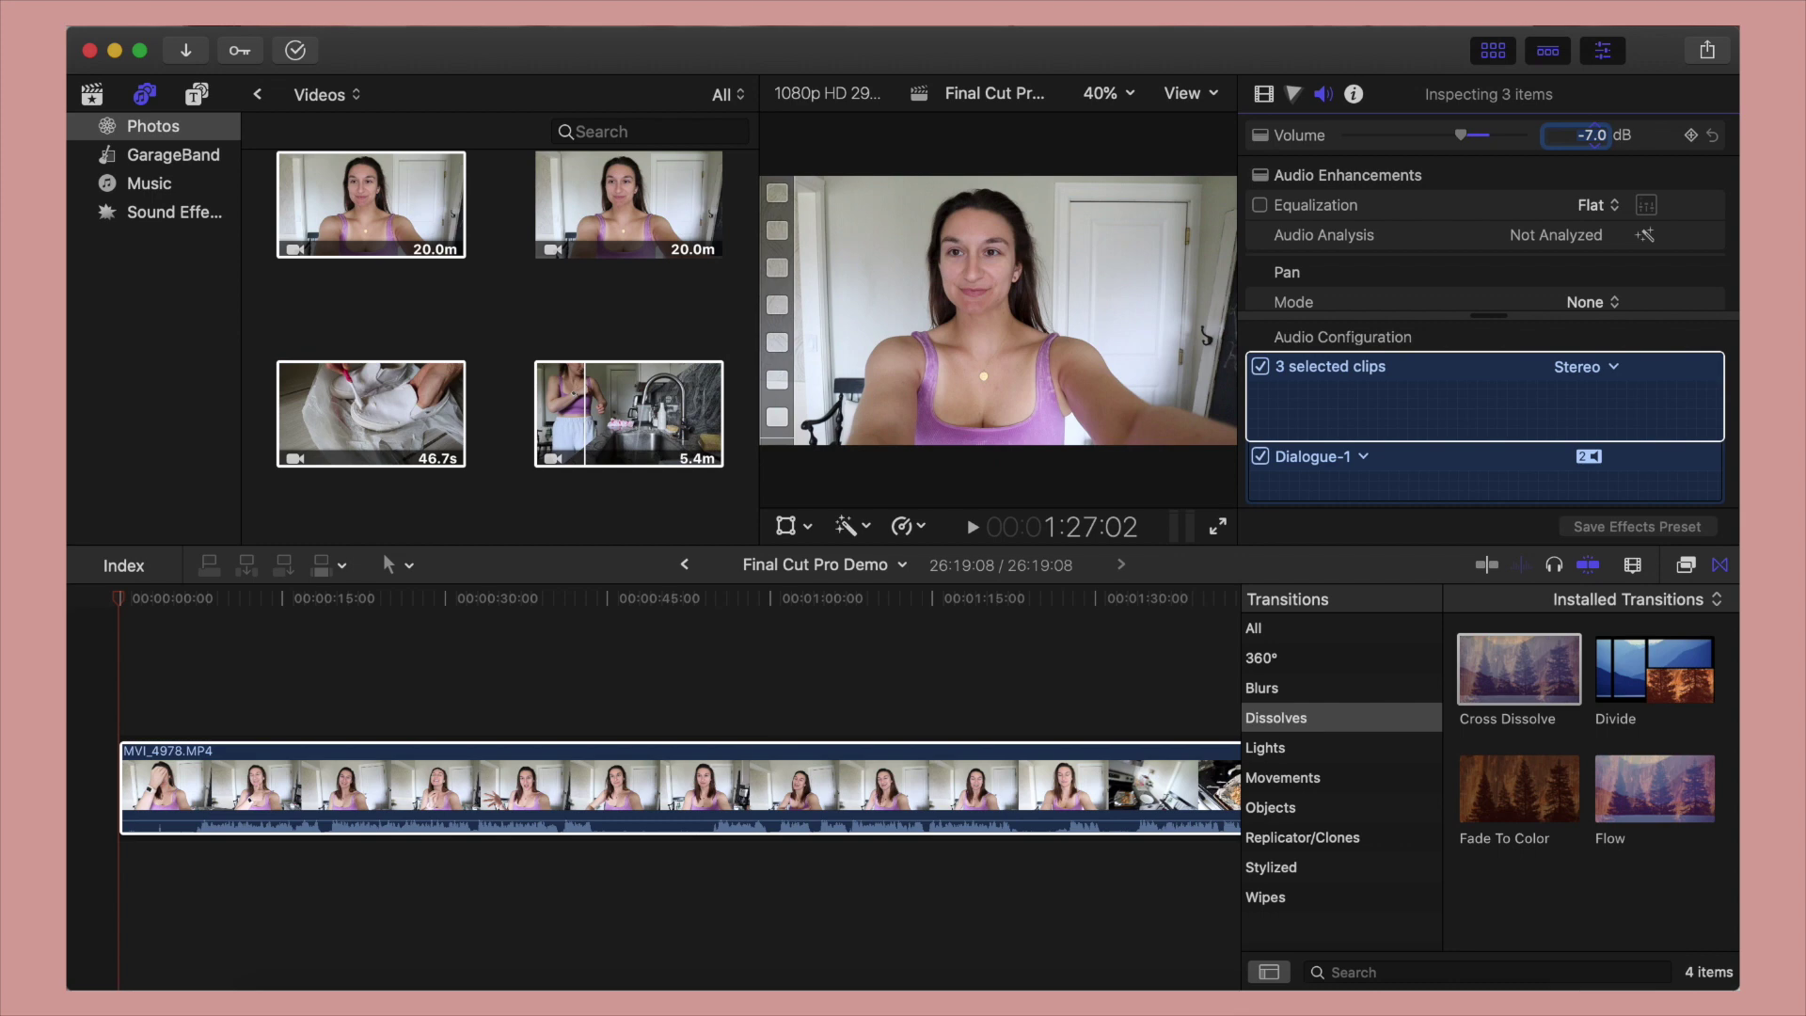
pyautogui.click(114, 608)
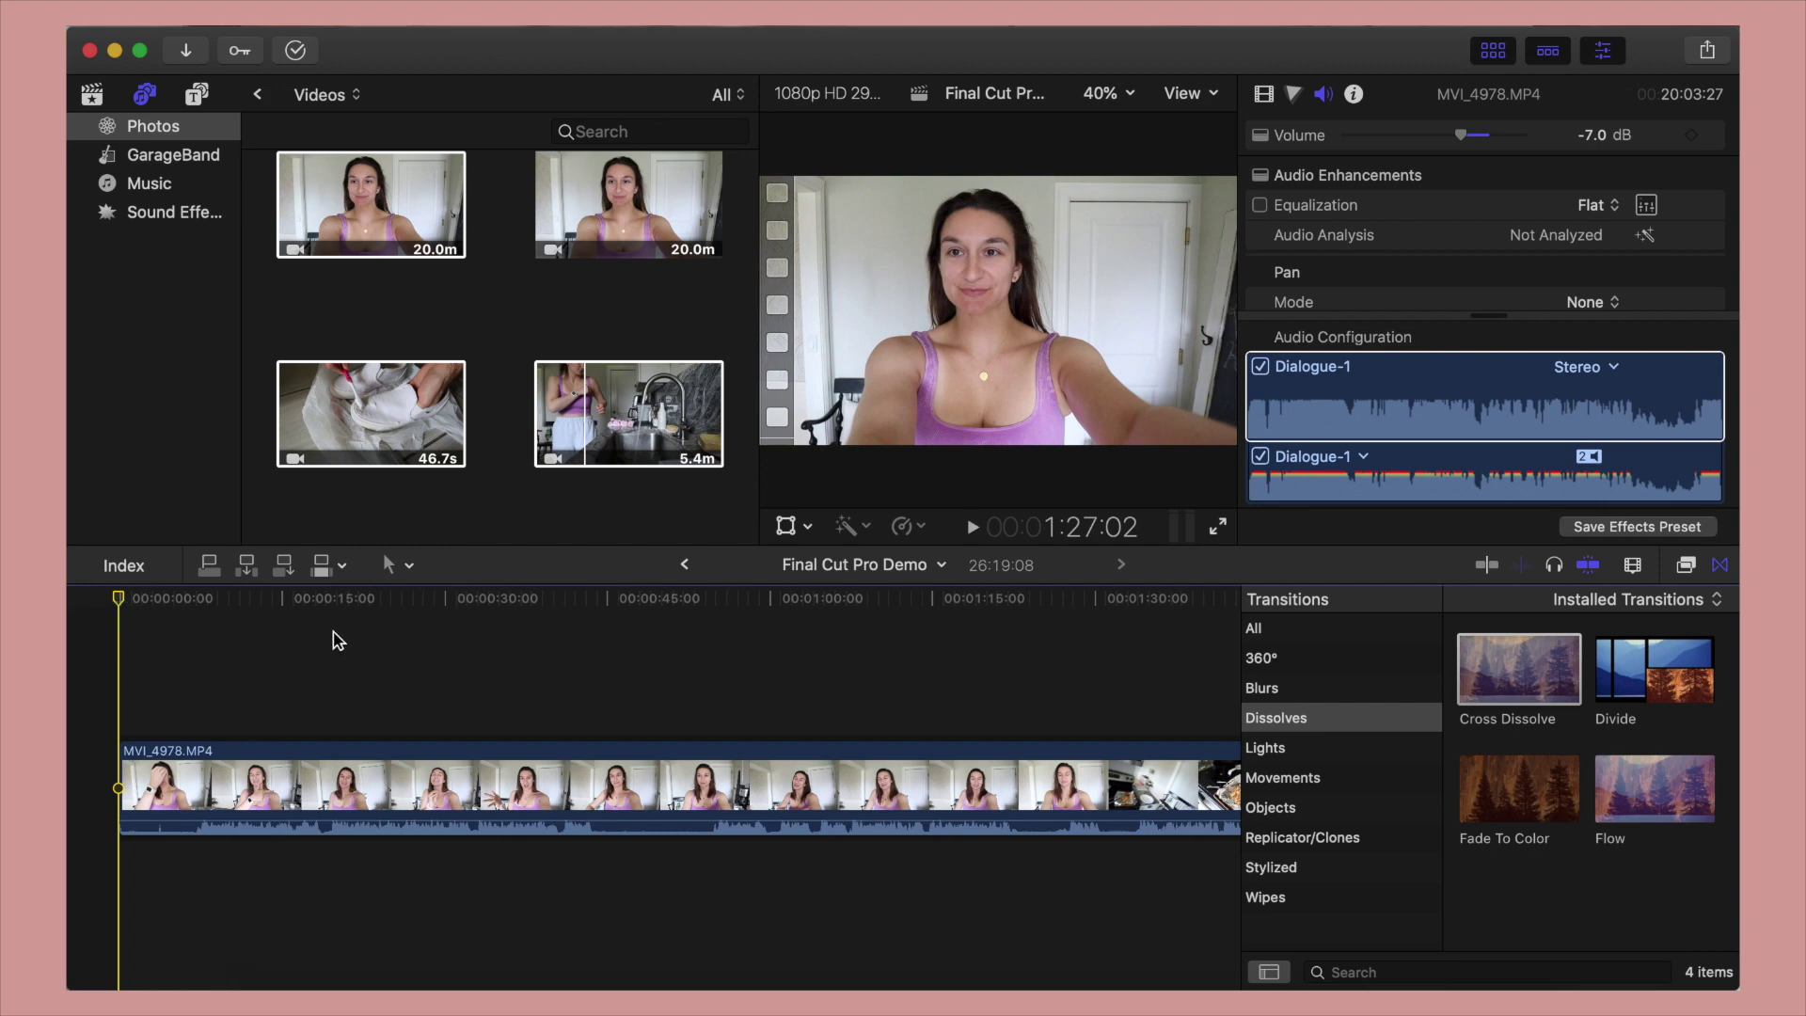
# - Play the opening of the first clip, split it about 7 seconds in, and delete the part before the cut
pyautogui.click(194, 612)
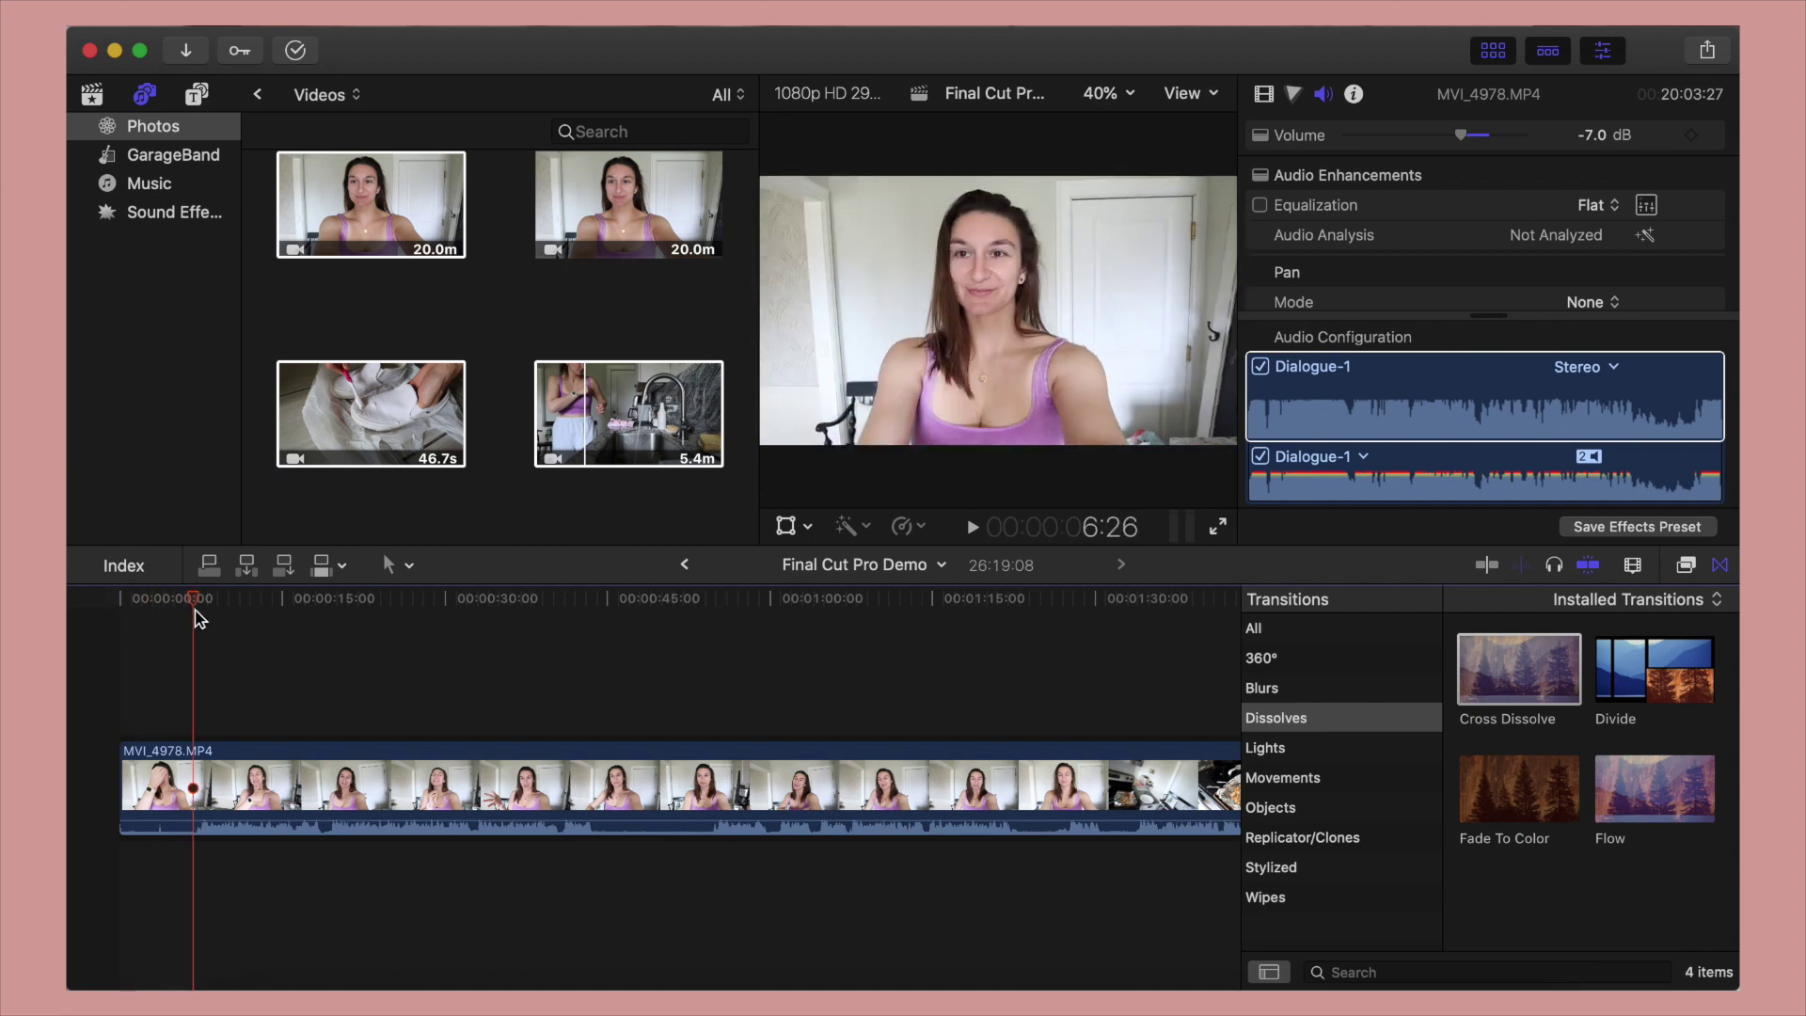
pyautogui.press('space')
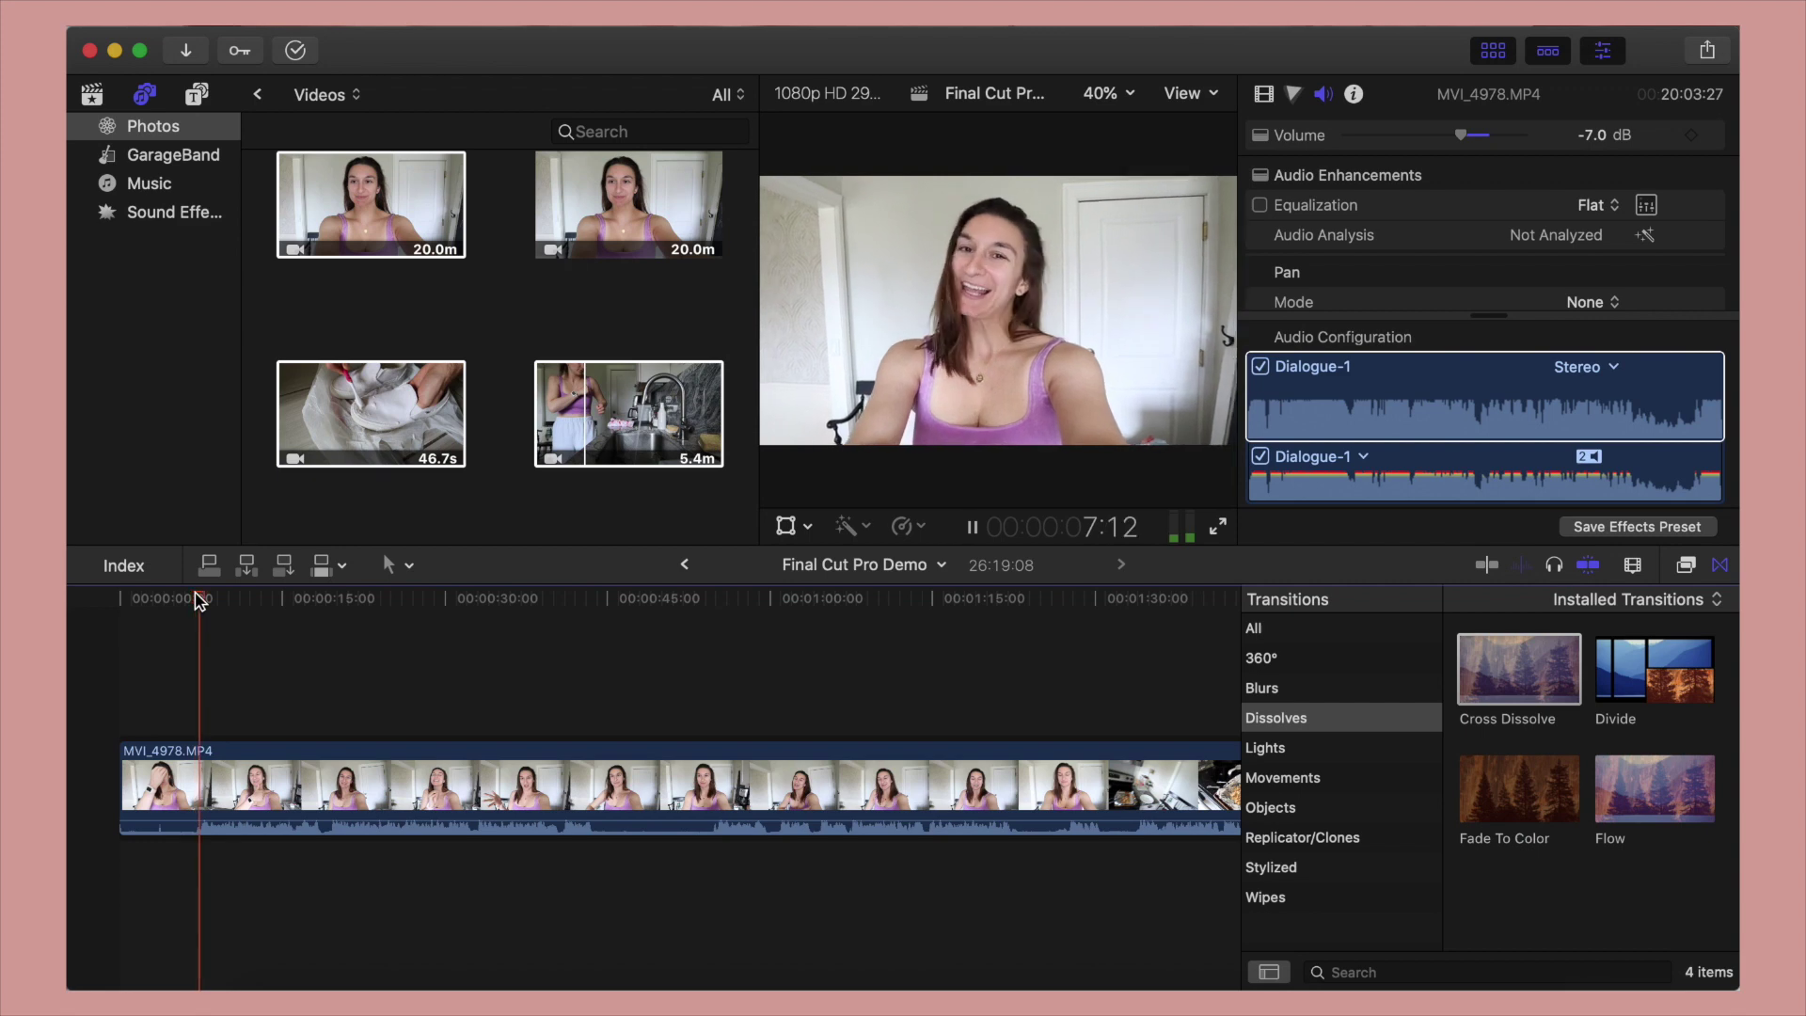
pyautogui.press('super+b')
pyautogui.click(161, 793)
pyautogui.press('Delete')
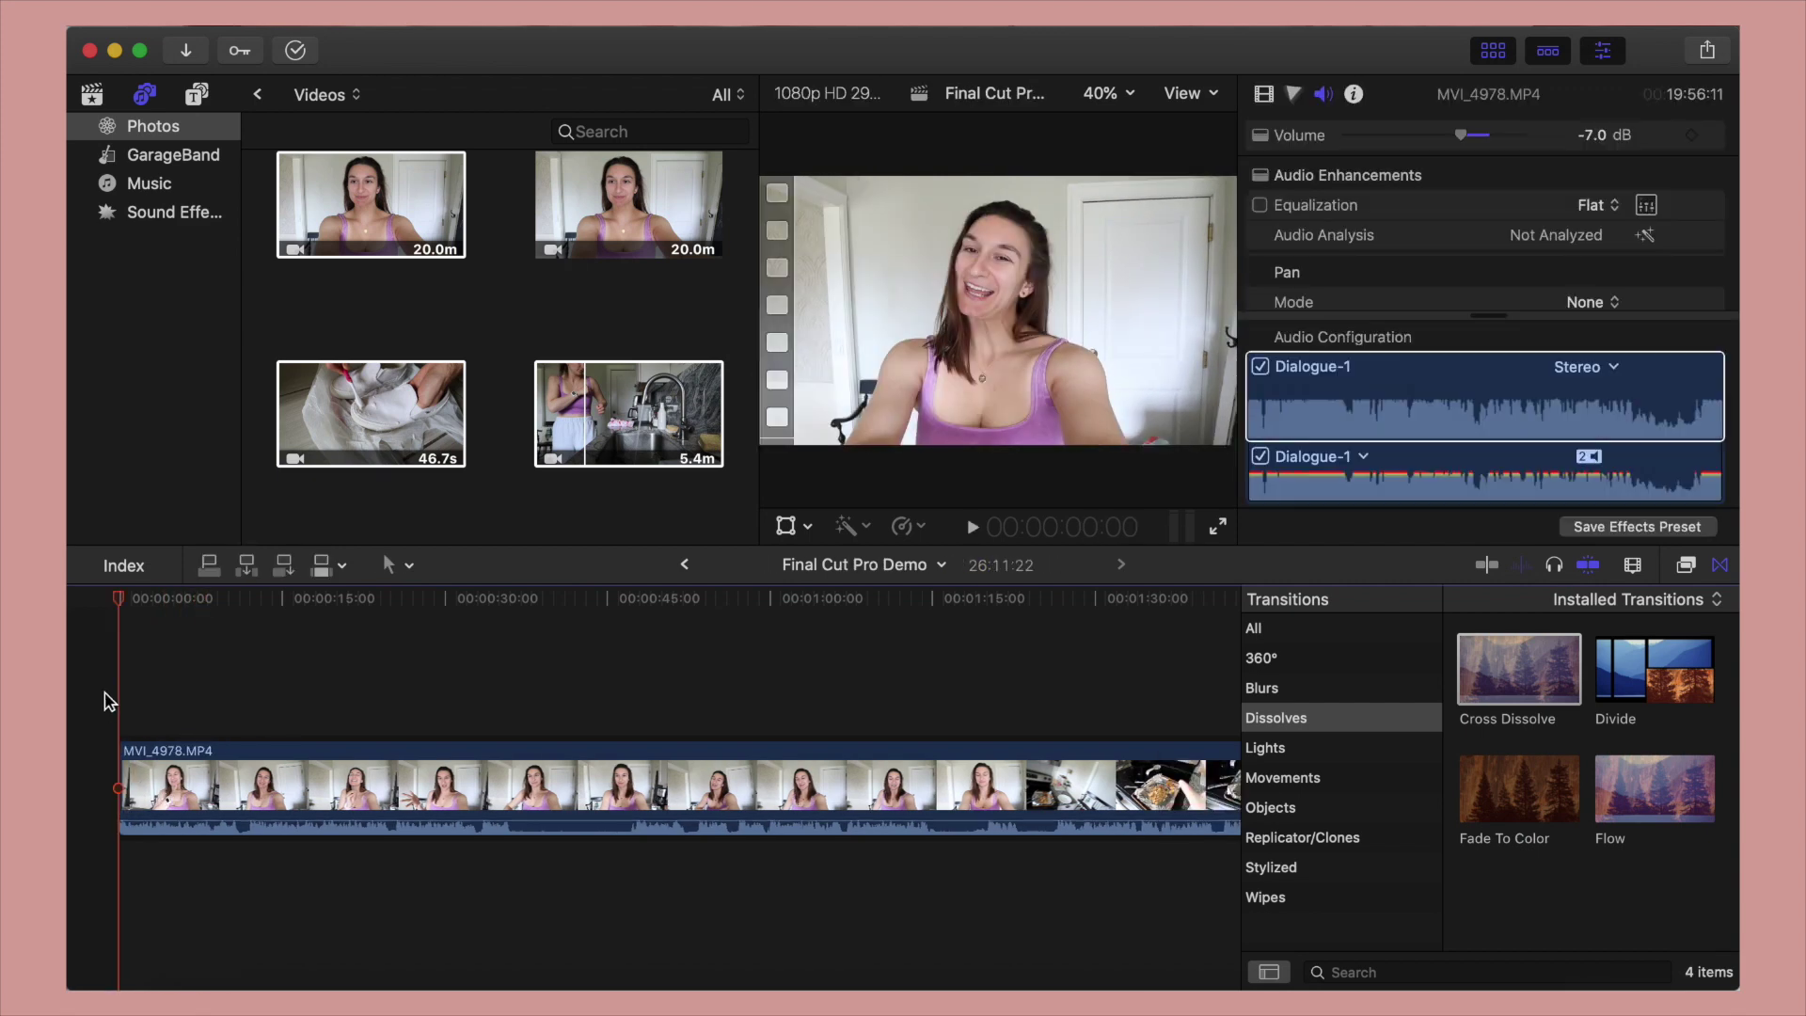
# - Play from near the start and cut out a pause of about one second after 10:22 in the talking clip
pyautogui.click(167, 613)
pyautogui.press('space')
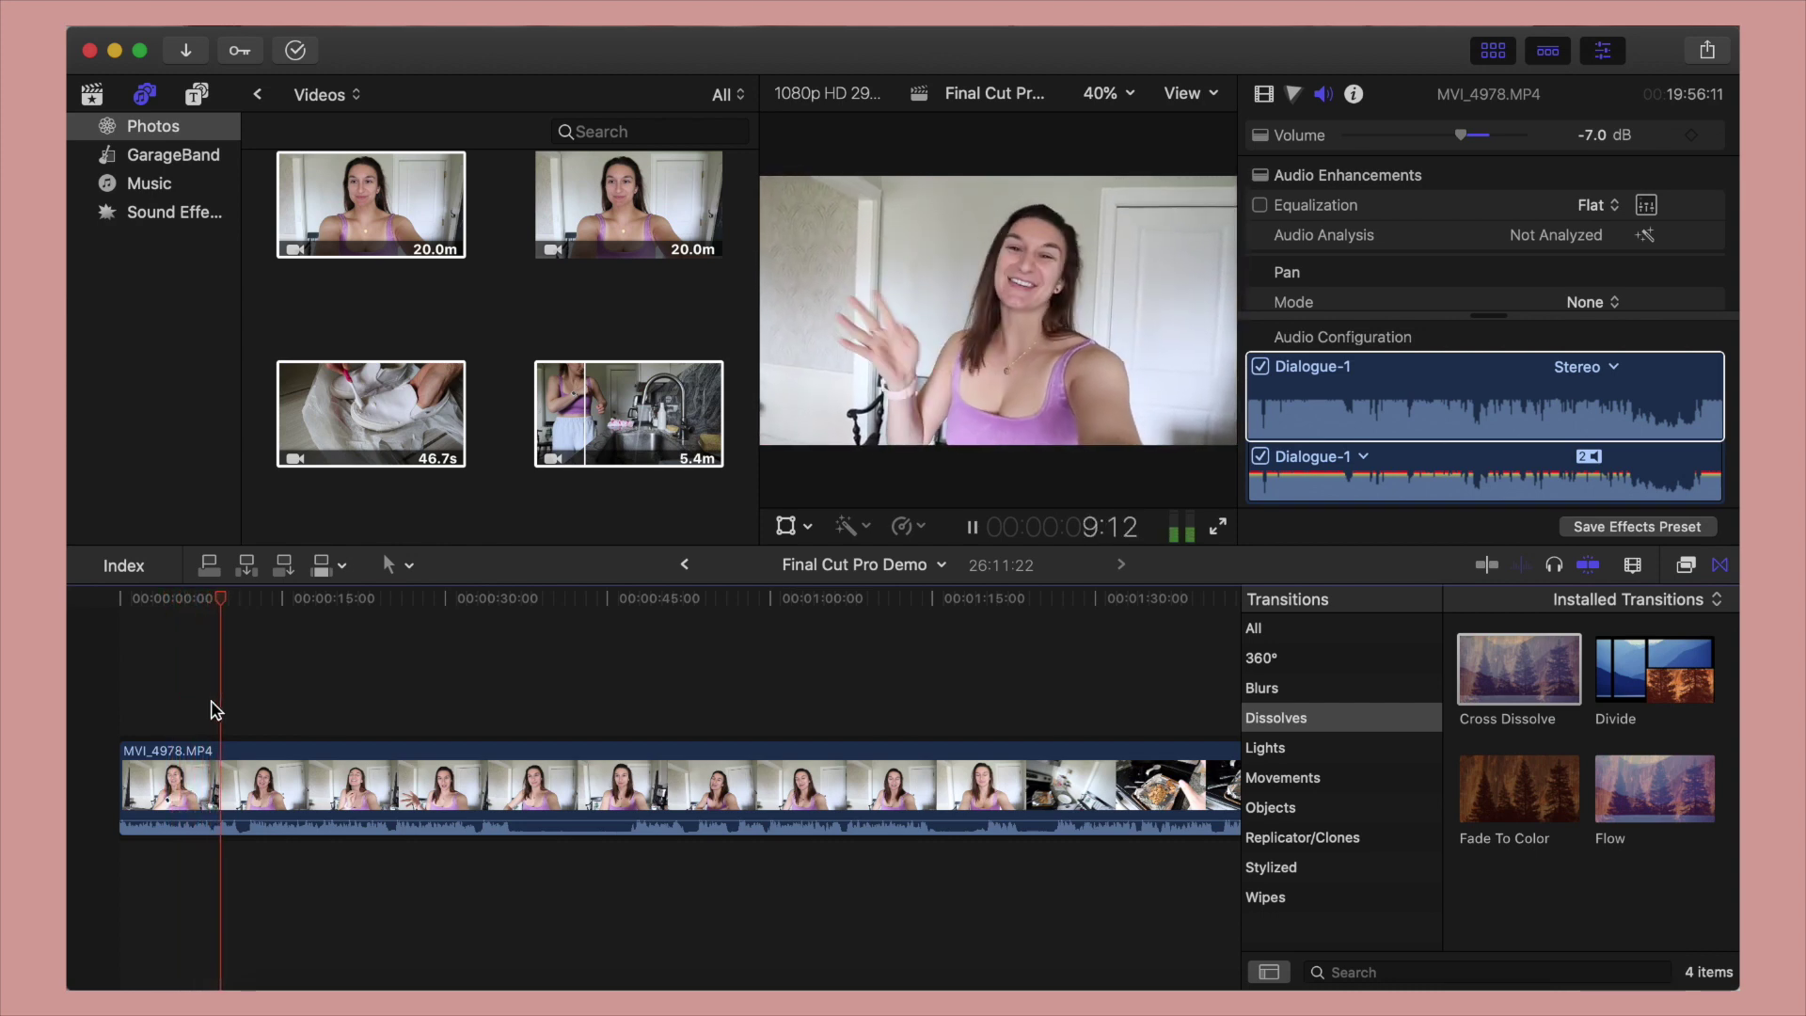
pyautogui.click(230, 602)
pyautogui.press('super+b')
pyautogui.press('space')
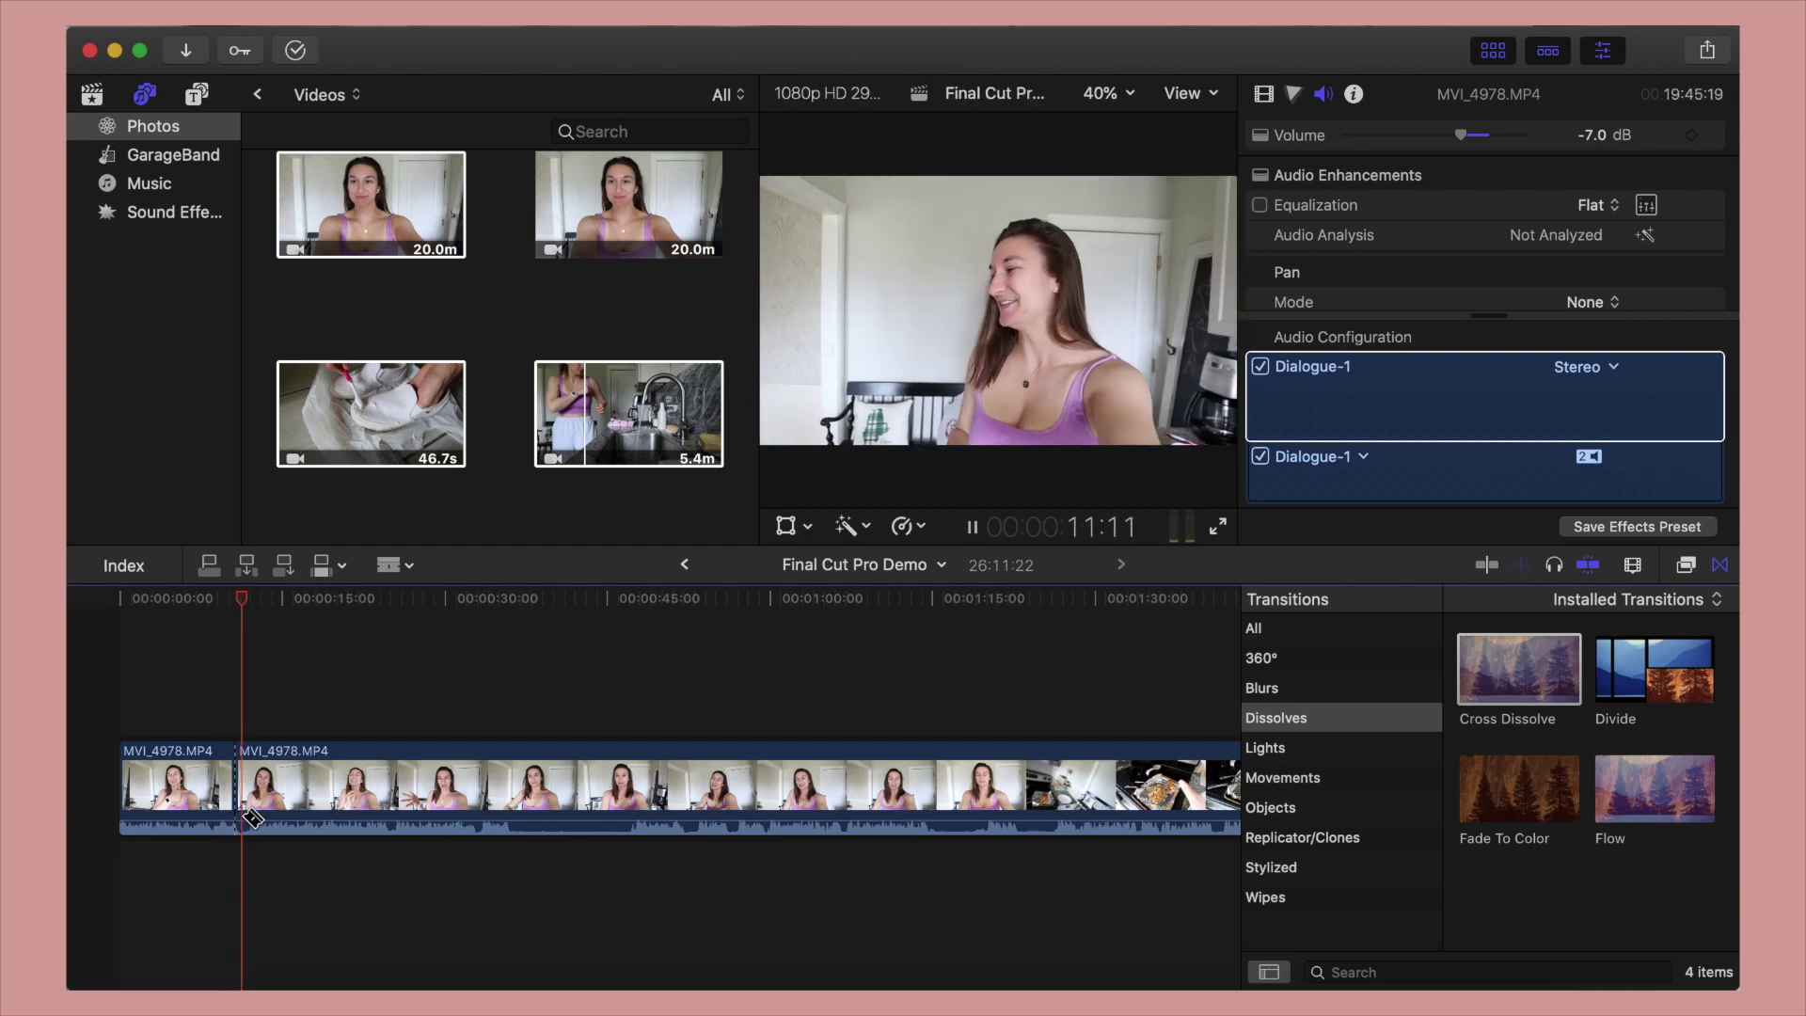
pyautogui.press('space')
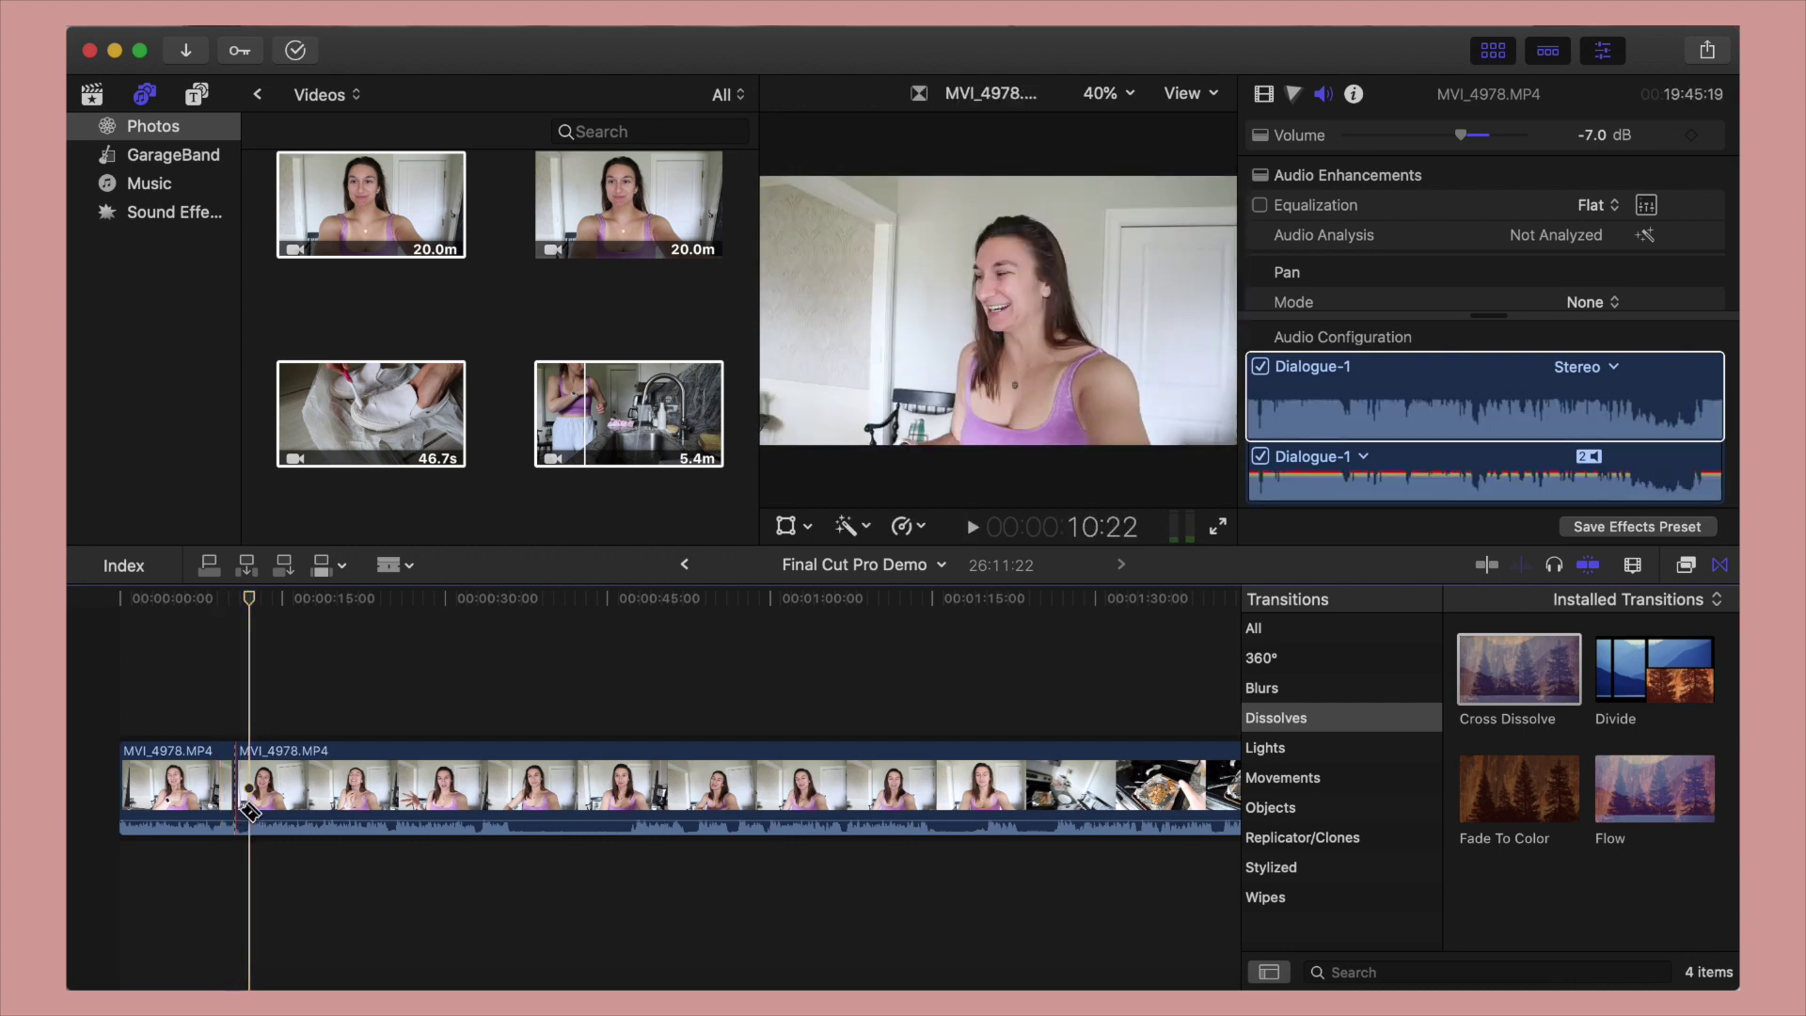
pyautogui.click(235, 721)
# - Split the talking clip on both sides of the pause at about 23 seconds and delete that one-second piece
pyautogui.press('space')
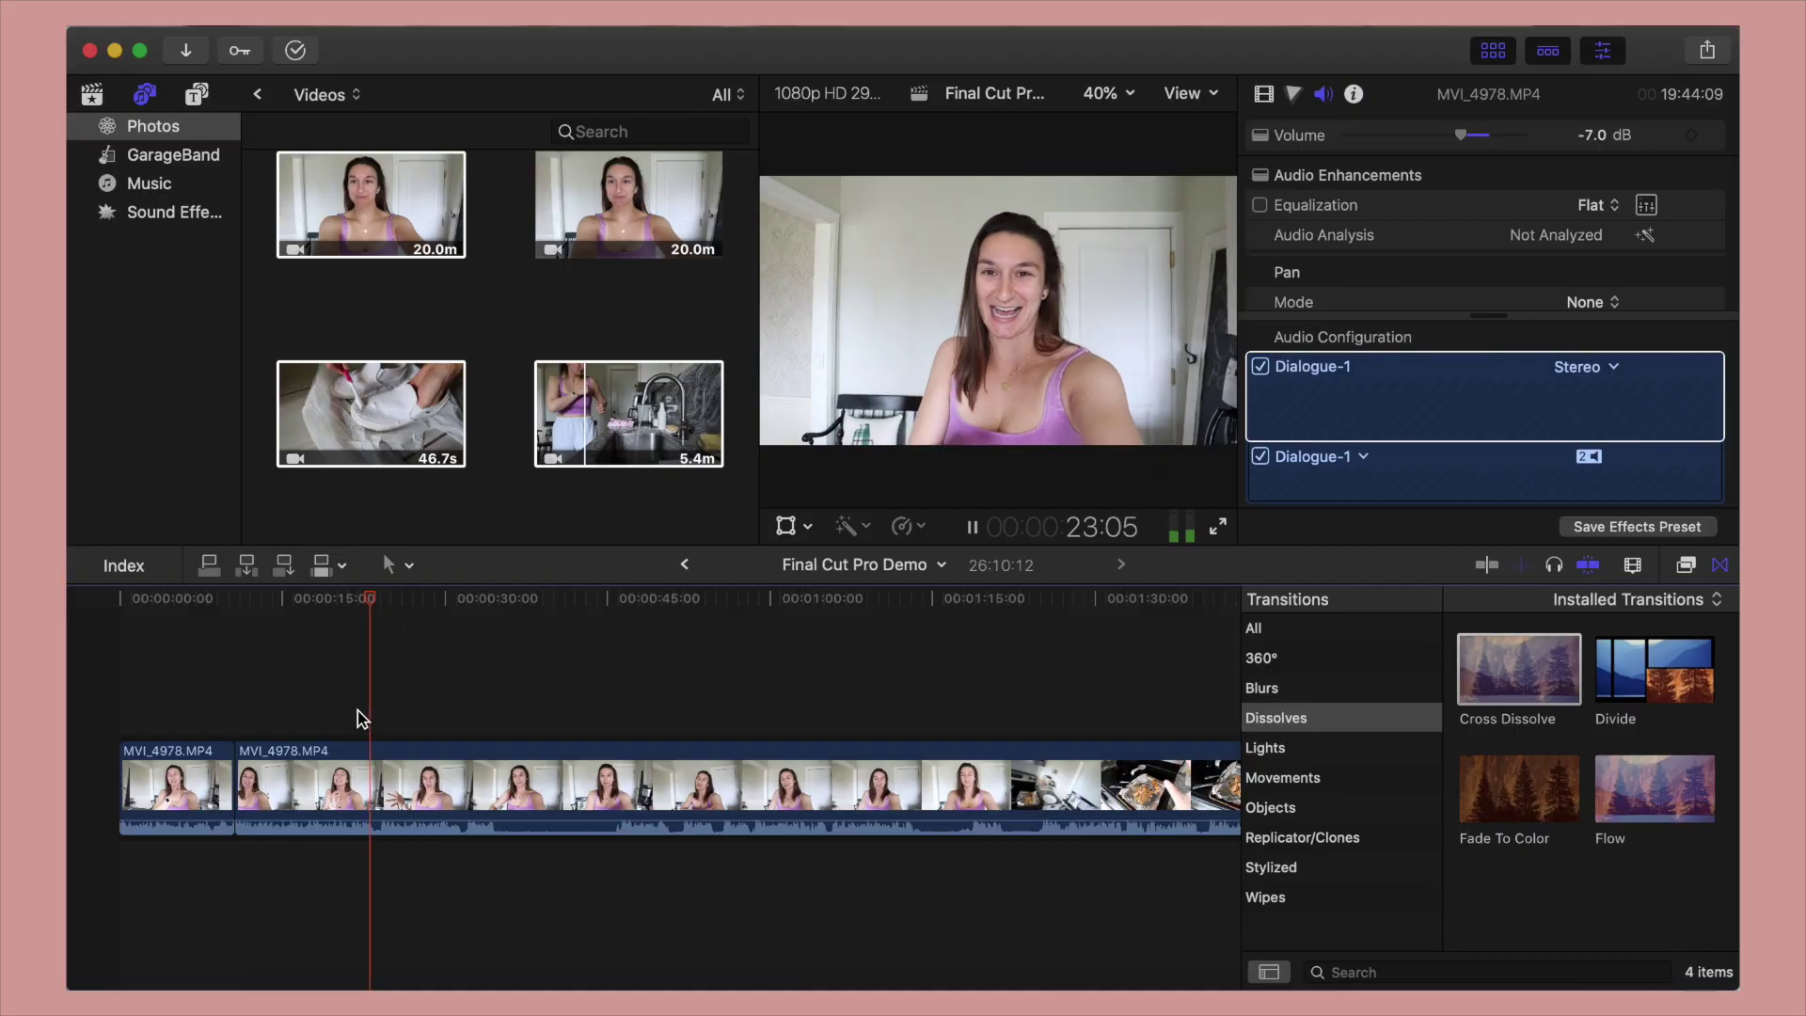
pyautogui.press('b')
pyautogui.click(373, 787)
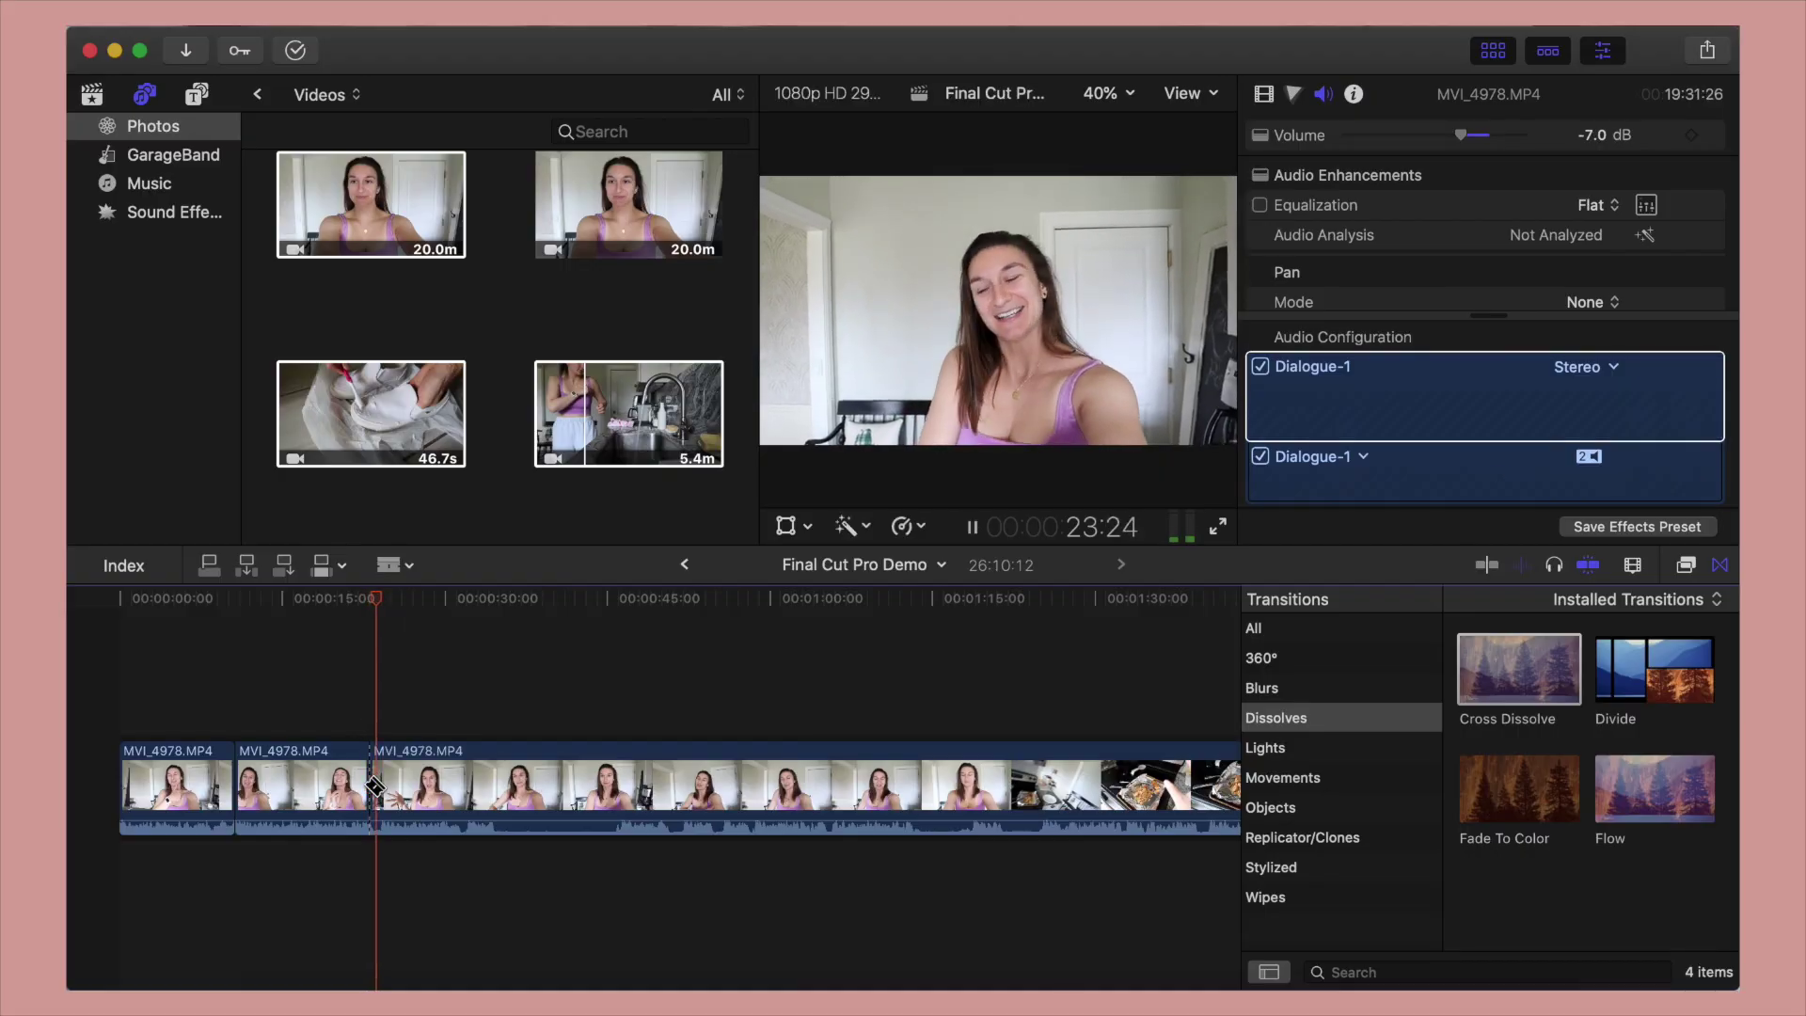
pyautogui.press('space')
pyautogui.press('a')
pyautogui.click(380, 786)
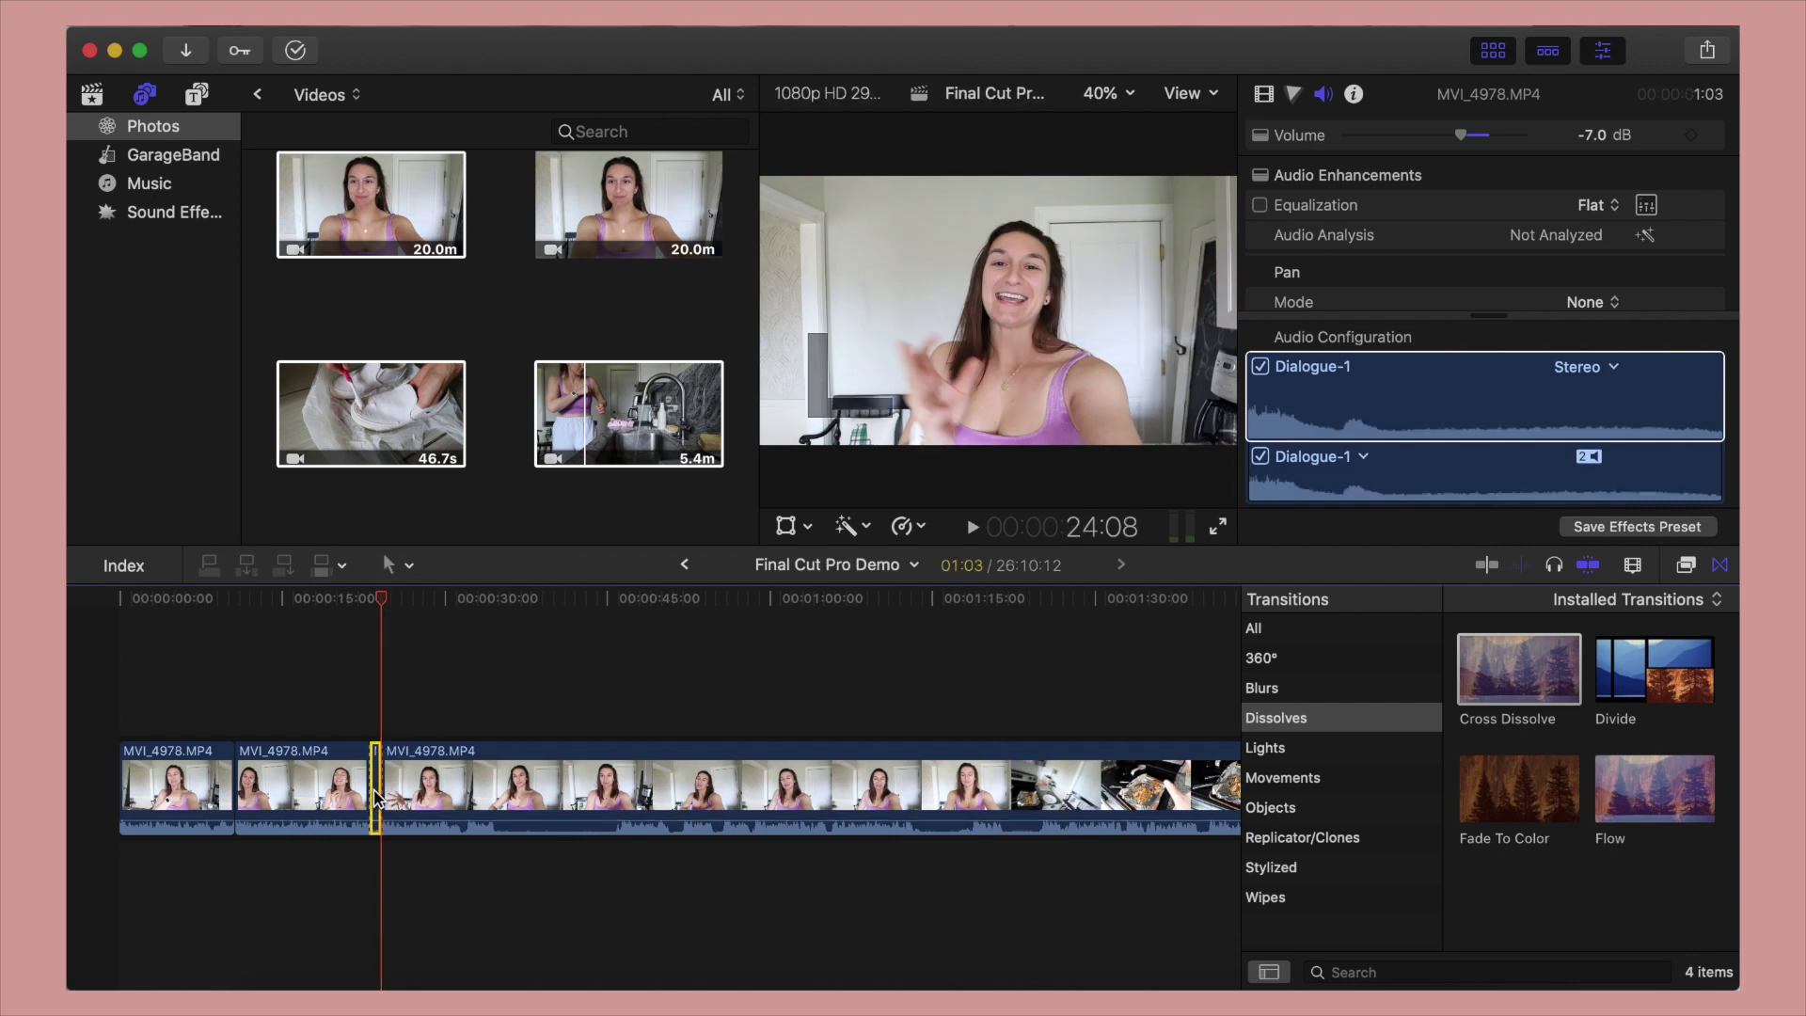
pyautogui.press('Delete')
# - Split the talking clip on both sides of the short section at about 30 seconds and delete that piece
pyautogui.press('space')
pyautogui.click(444, 724)
pyautogui.press('space')
pyautogui.press('b')
pyautogui.press('space')
pyautogui.press('space')
pyautogui.click(451, 793)
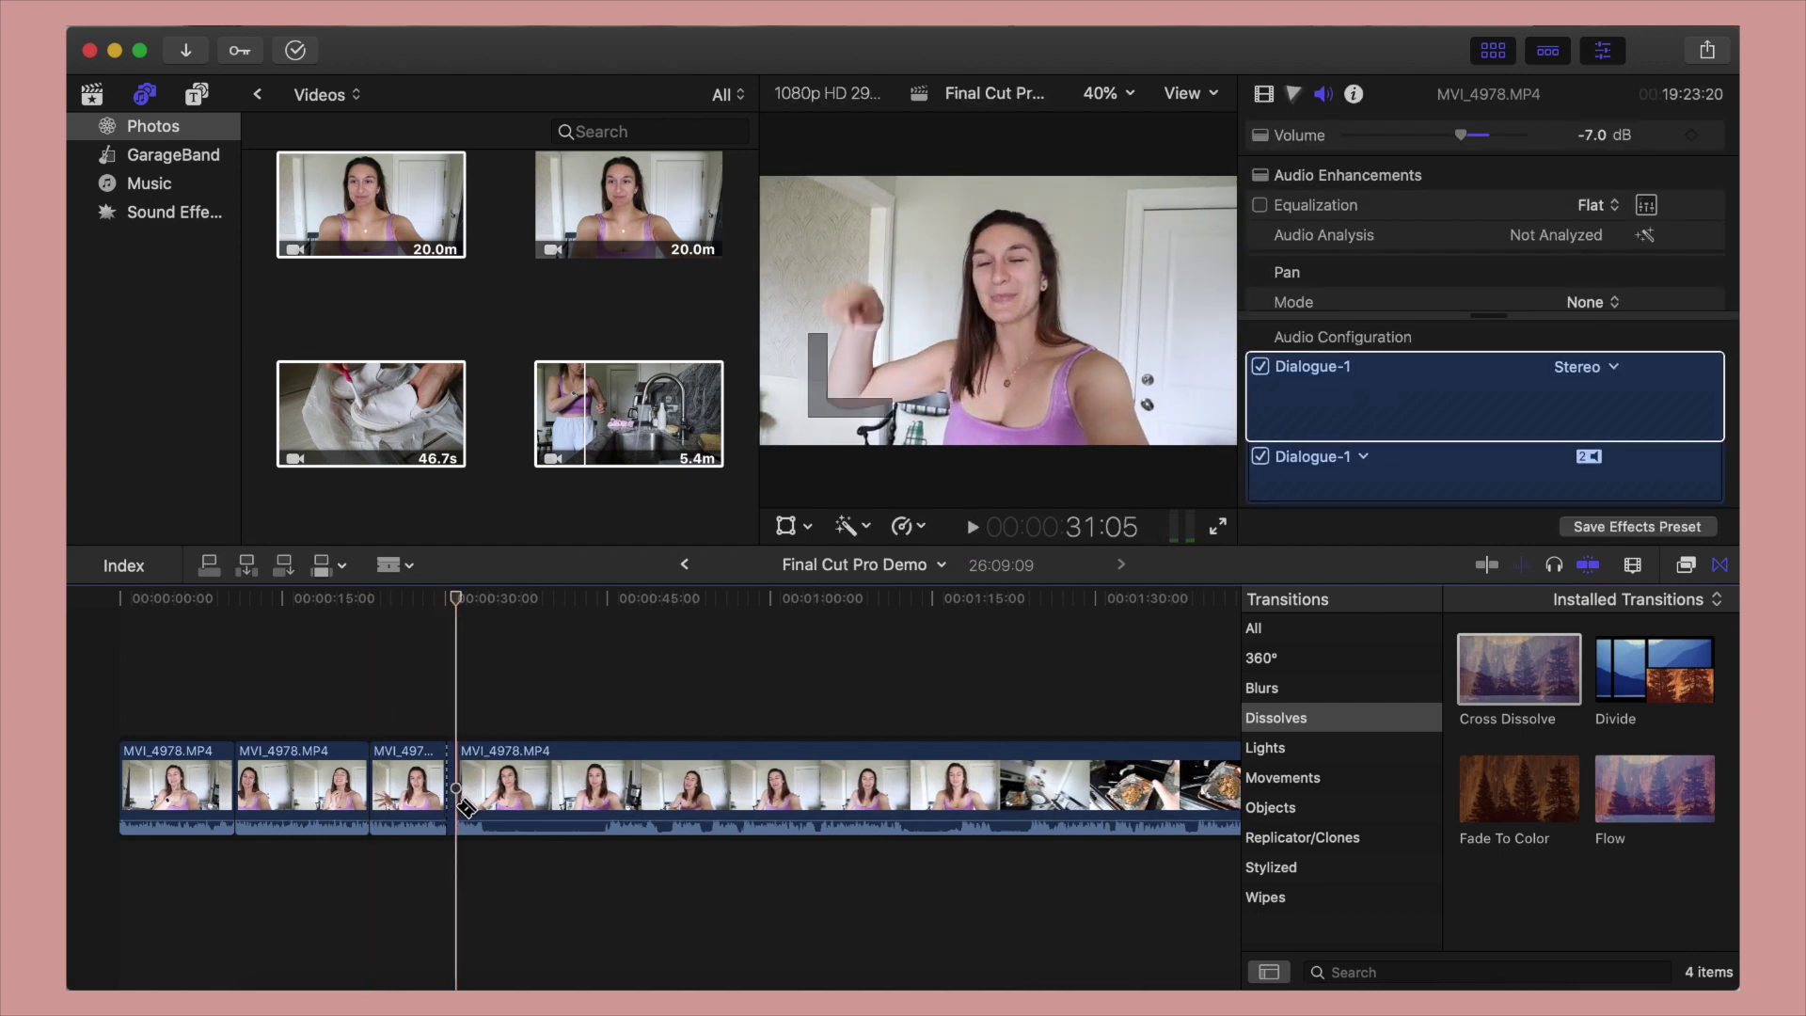
pyautogui.click(451, 792)
pyautogui.press('Delete')
# - Split the talking clip at about 32:20 and again further along, and delete the section between the cuts
pyautogui.press('space')
pyautogui.press('super+b')
pyautogui.click(601, 724)
pyautogui.press('super+b')
pyautogui.click(542, 783)
pyautogui.press('Delete')
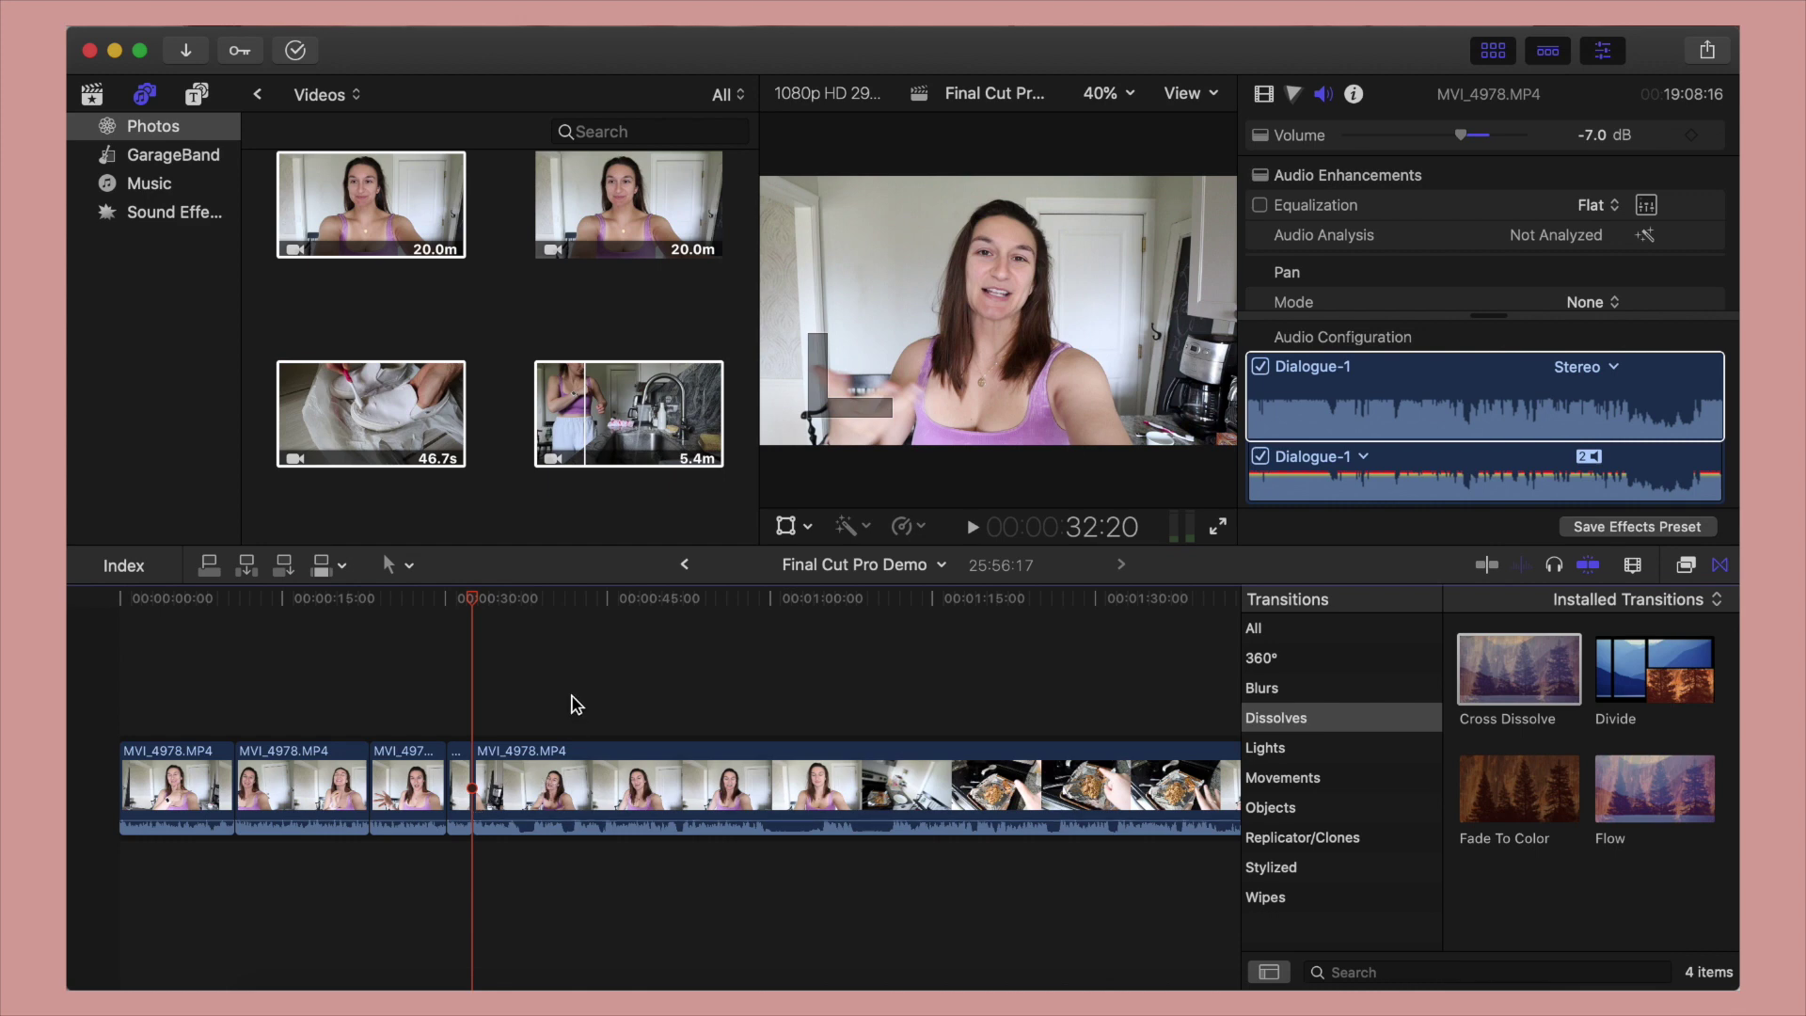
# - Split the long clip at 14:42:09, where the shoe cleaning begins
pyautogui.hscroll(15, 574, 706)
pyautogui.click(540, 625)
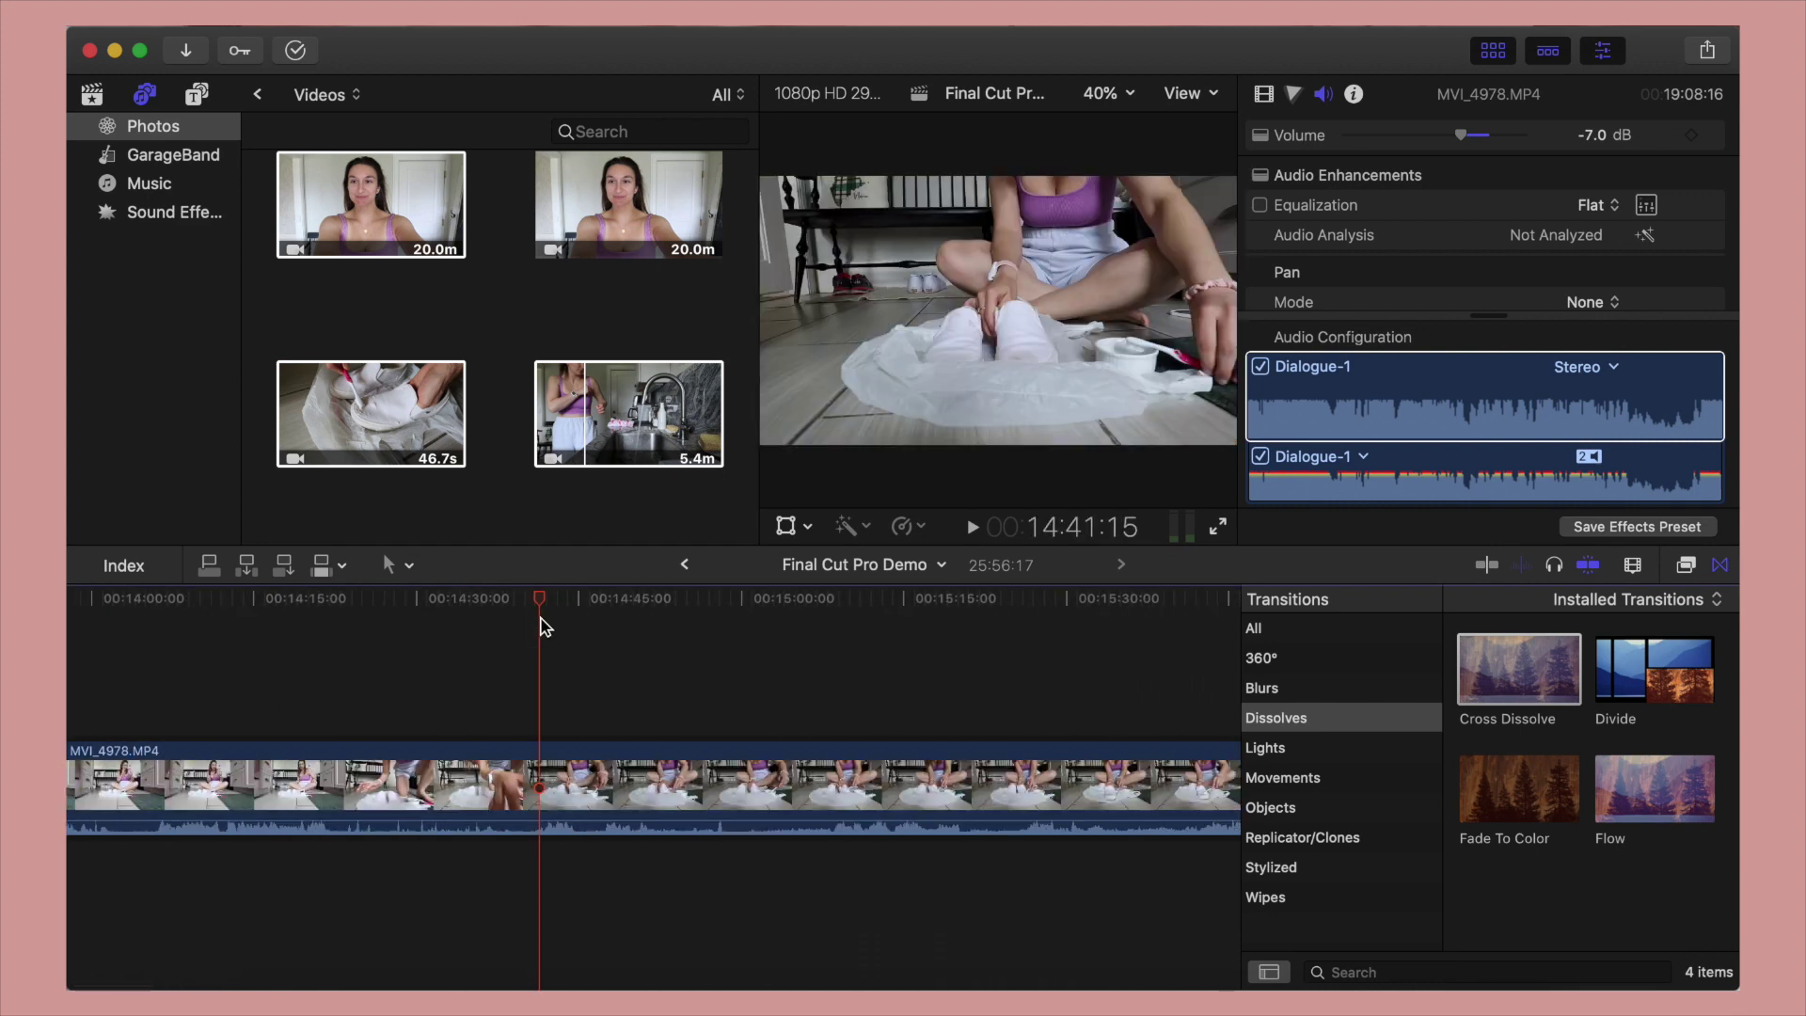
pyautogui.click(548, 621)
pyautogui.press('b')
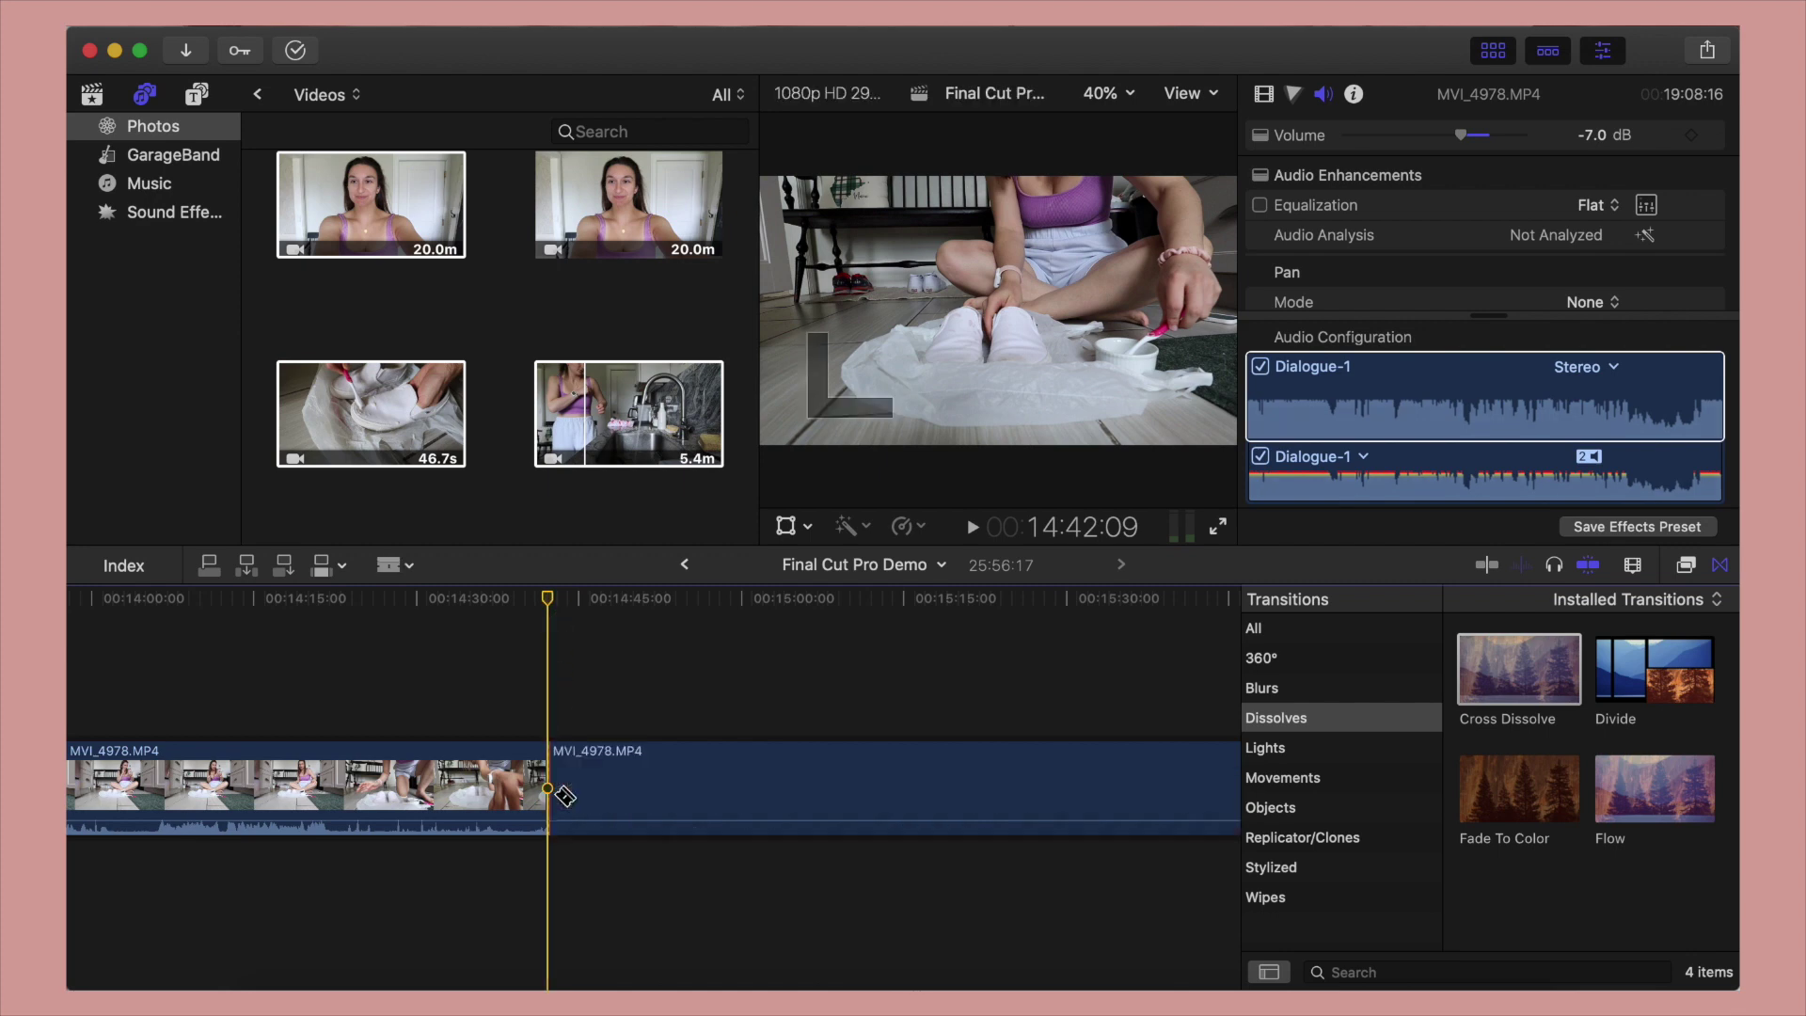
pyautogui.click(549, 788)
# - Skim through the shoe-cleaning footage and split it about 1 minute 45 seconds past the previous cut
pyautogui.hscroll(5, 169, 693)
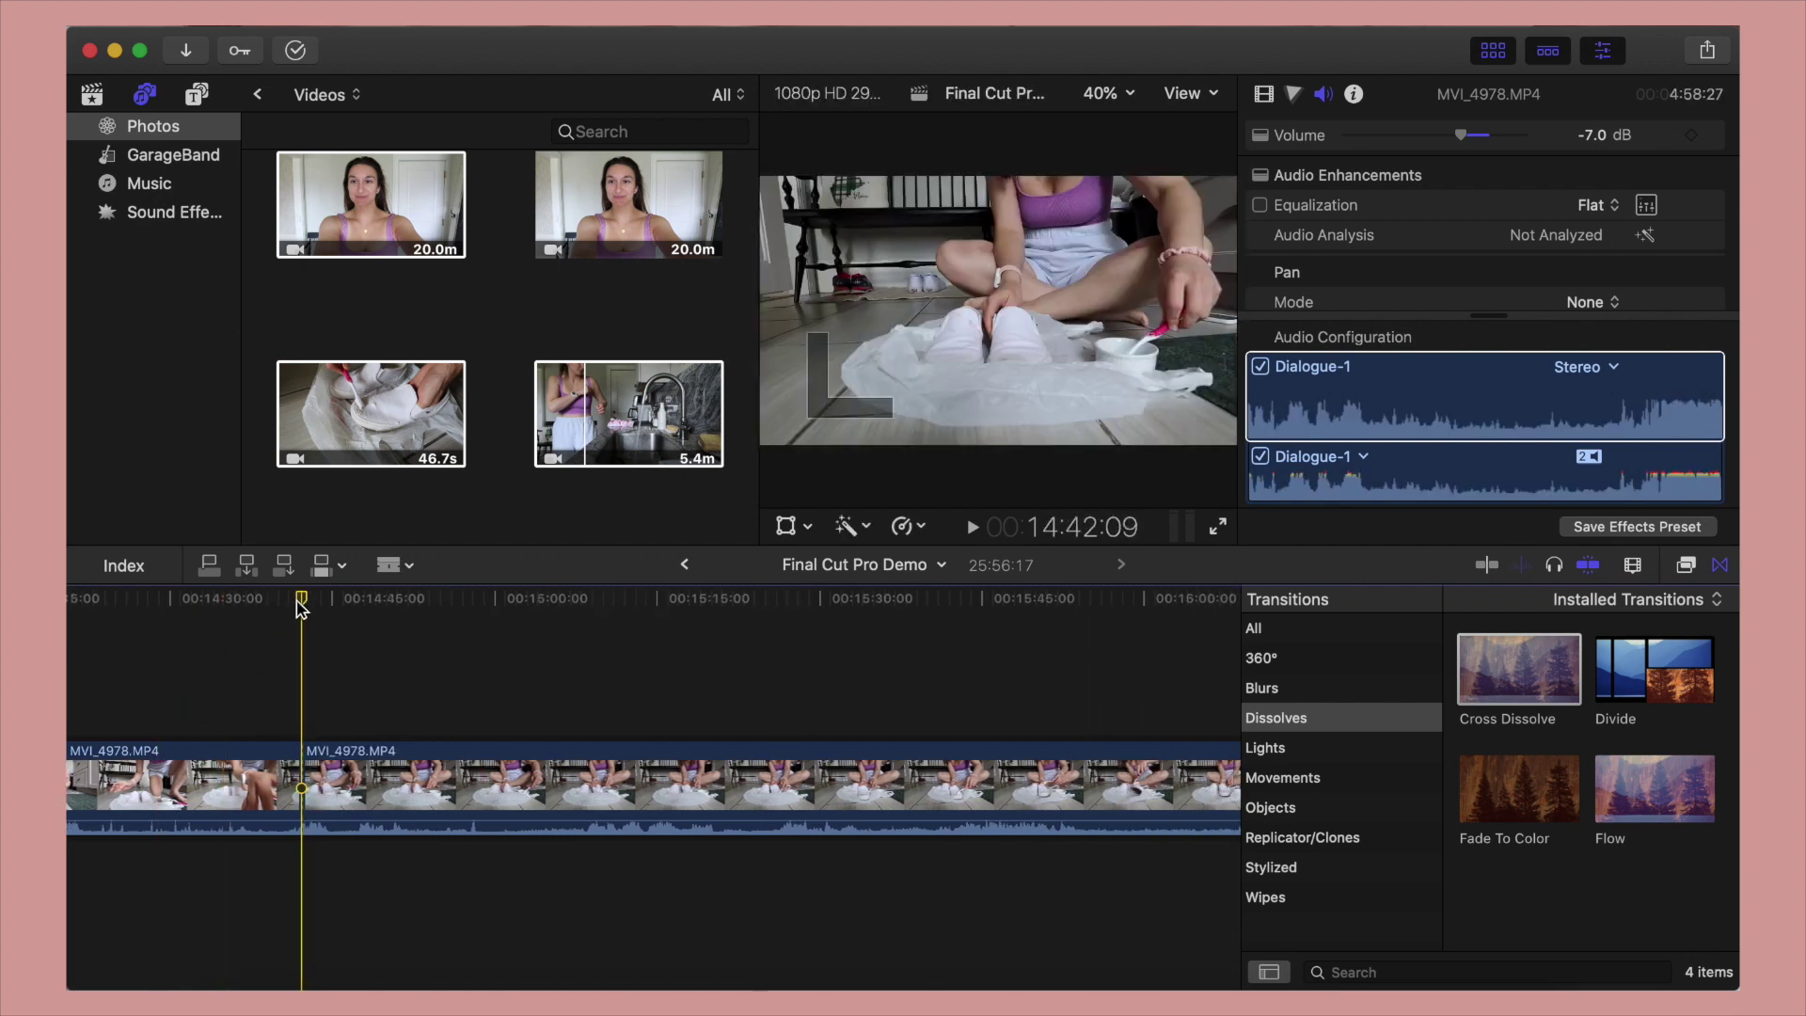
pyautogui.moveTo(300, 599); pyautogui.dragTo(333, 599)
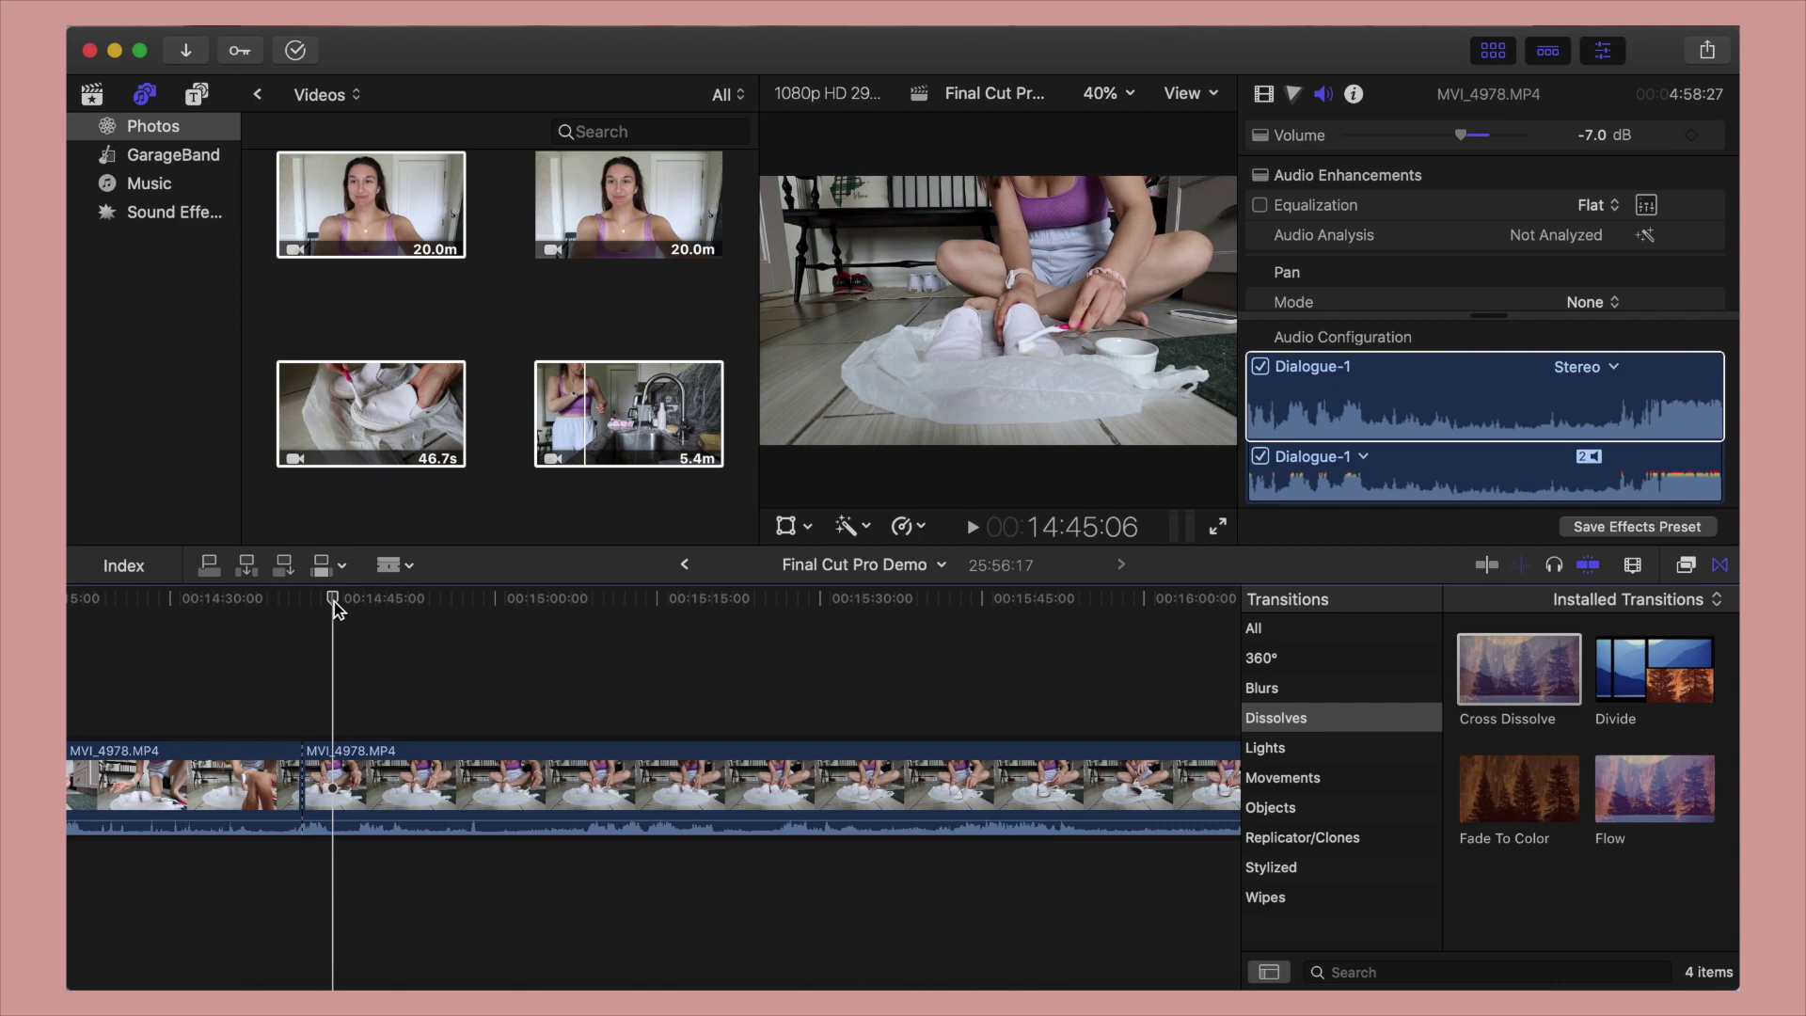
pyautogui.moveTo(333, 599); pyautogui.dragTo(912, 599)
pyautogui.hscroll(5, 597, 649)
pyautogui.moveTo(486, 607); pyautogui.dragTo(1016, 649)
pyautogui.click(1012, 790)
# - Delete the long section between the talking intro and the shoe-cleaning footage
pyautogui.press('a')
pyautogui.hscroll(-5, 777, 725)
pyautogui.hscroll(-3, 630, 702)
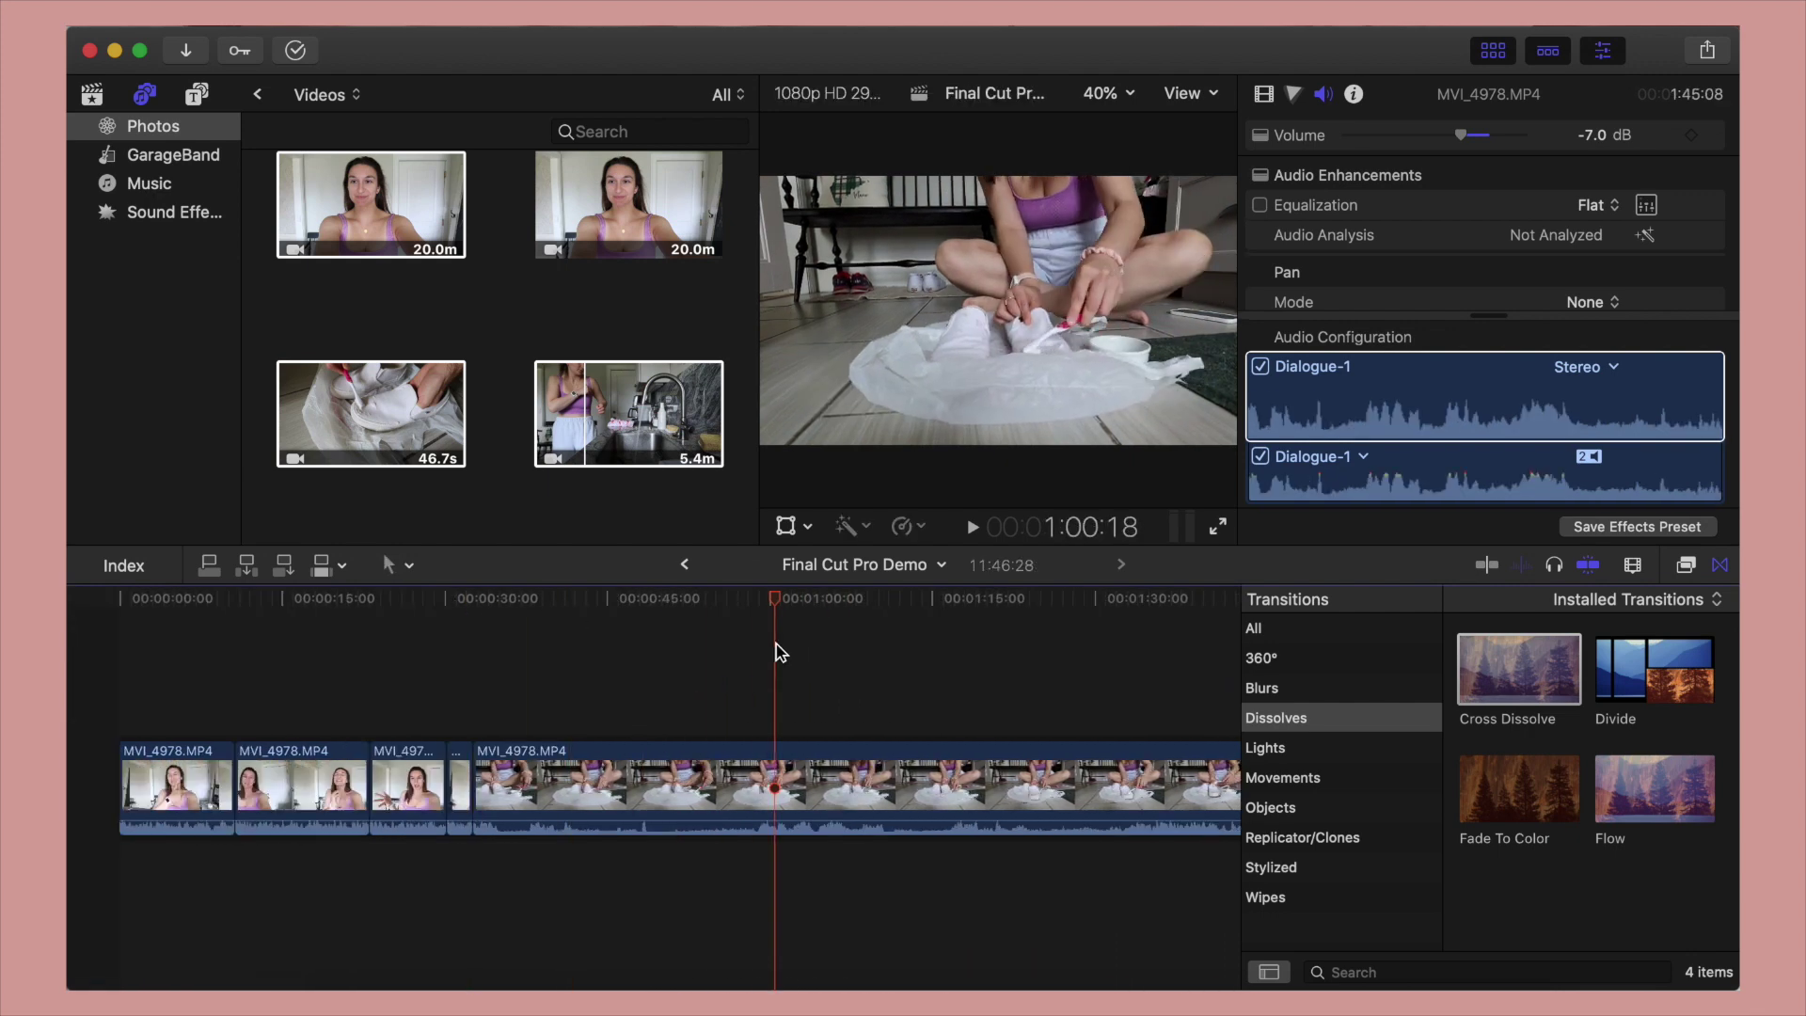
# - Select the shoe-cleaning clip between the two cuts and silence its audio by lowering the volume to -∞ dB
pyautogui.hscroll(10, 566, 723)
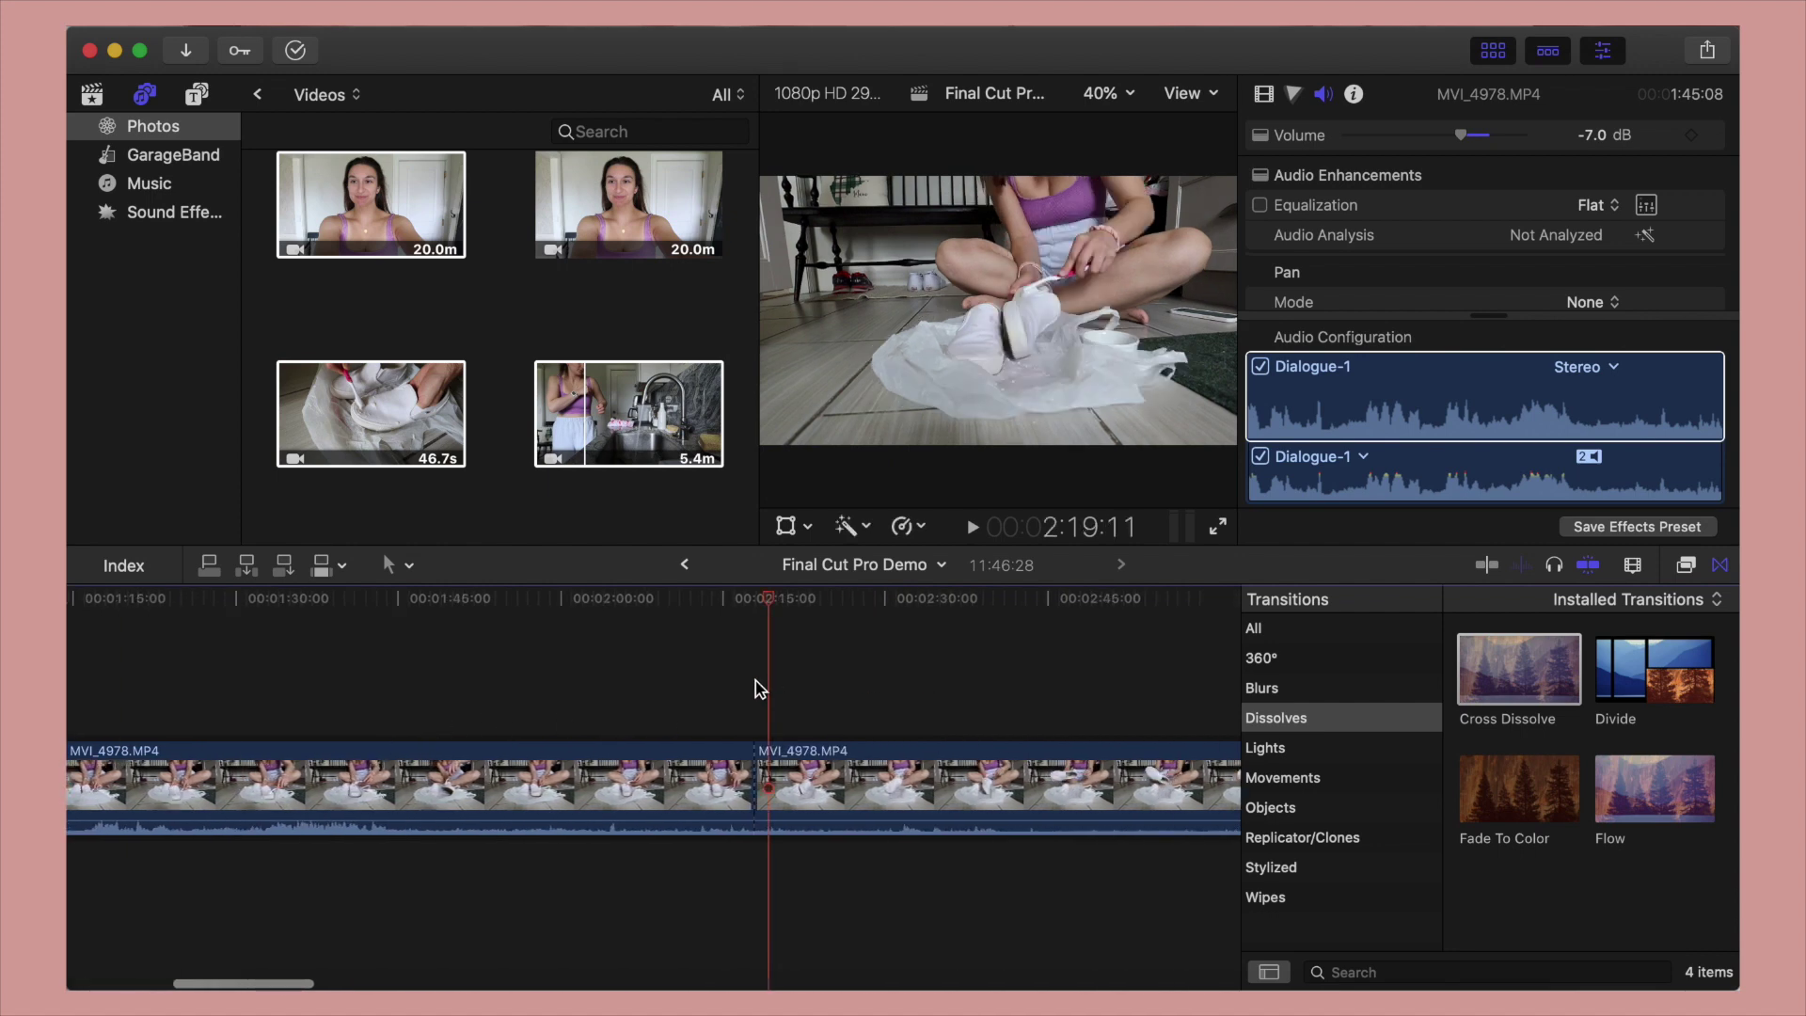
pyautogui.click(762, 607)
pyautogui.hscroll(-6, 564, 724)
pyautogui.click(569, 697)
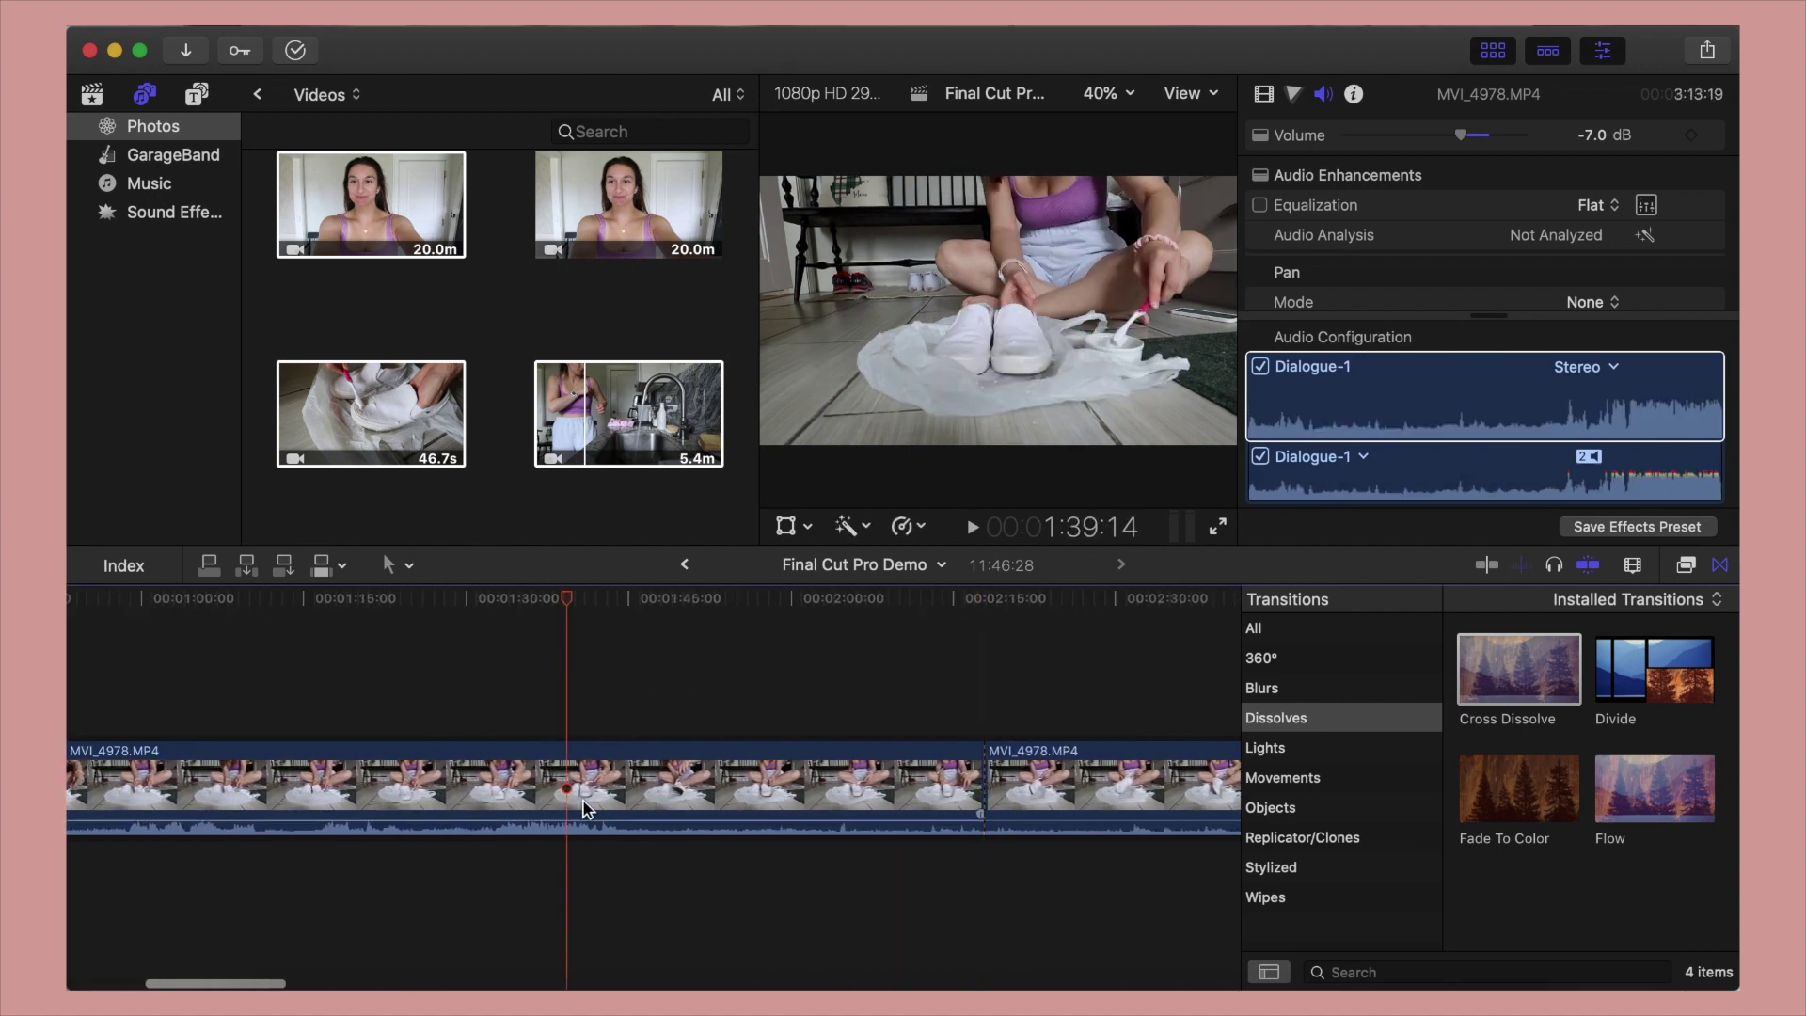
pyautogui.click(583, 800)
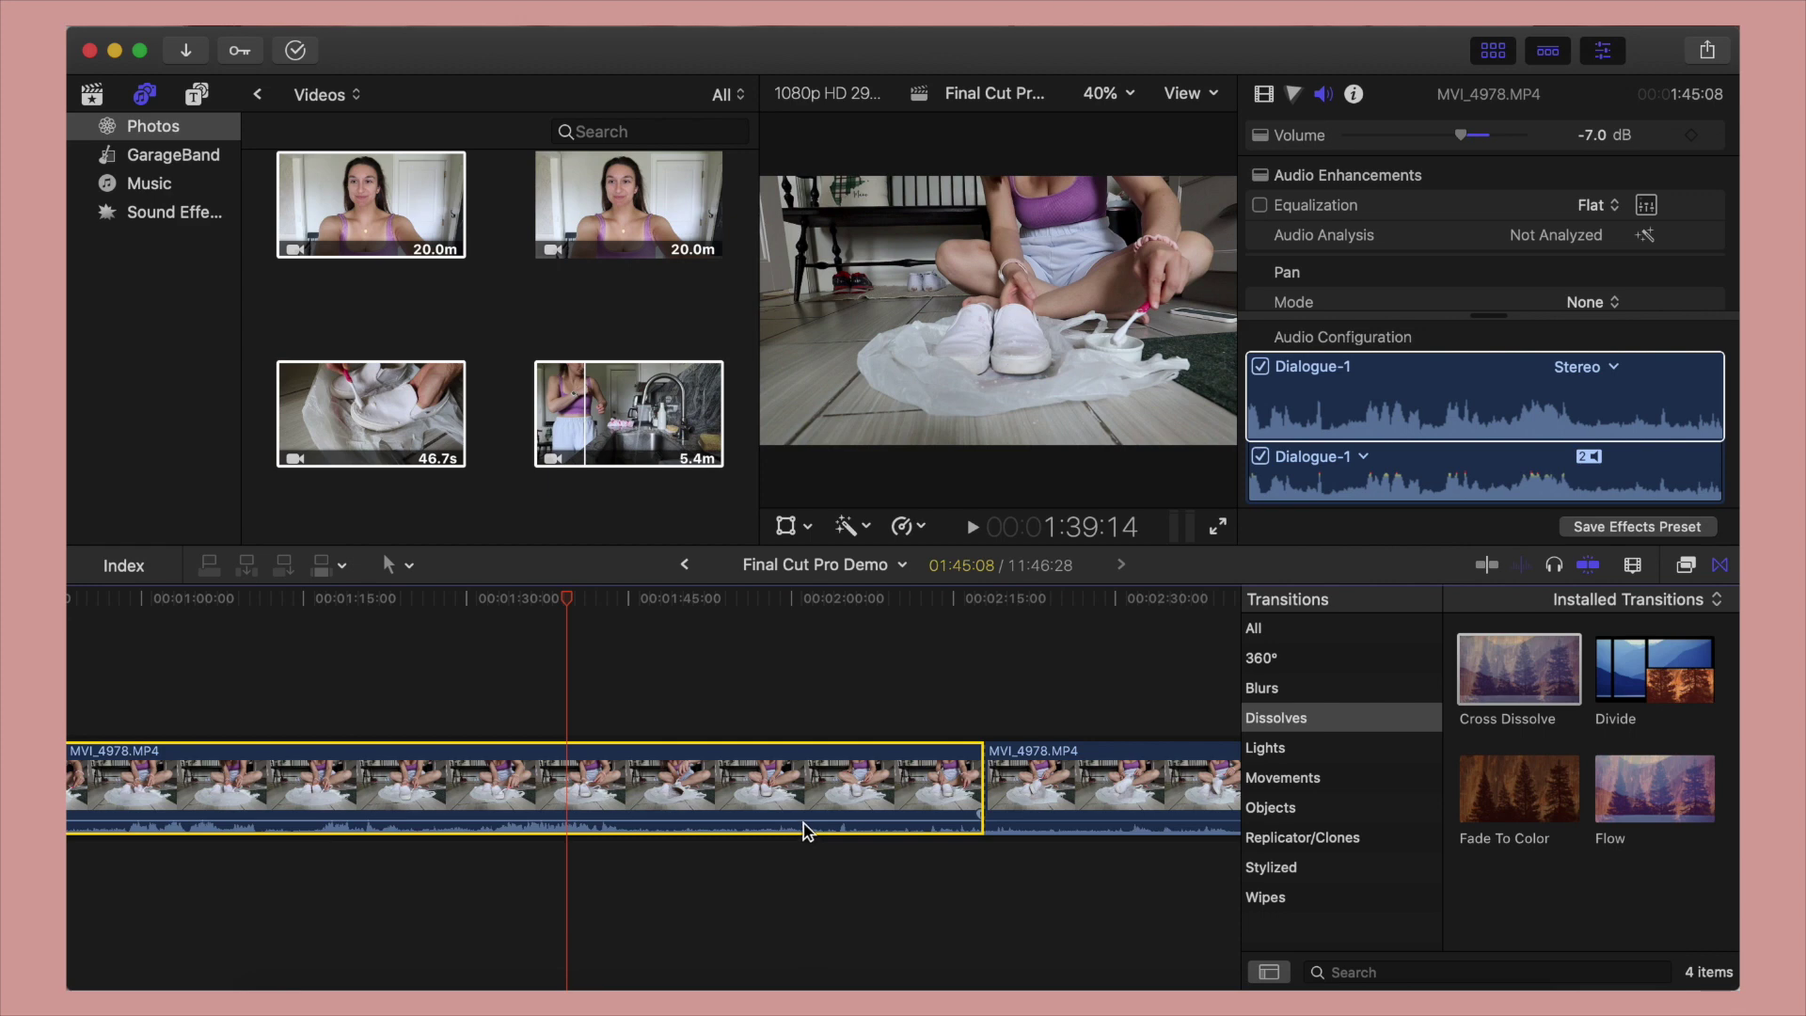
pyautogui.moveTo(806, 831); pyautogui.dragTo(807, 843)
# - Open the retiming options for the silenced shoe-cleaning clip
pyautogui.click(908, 527)
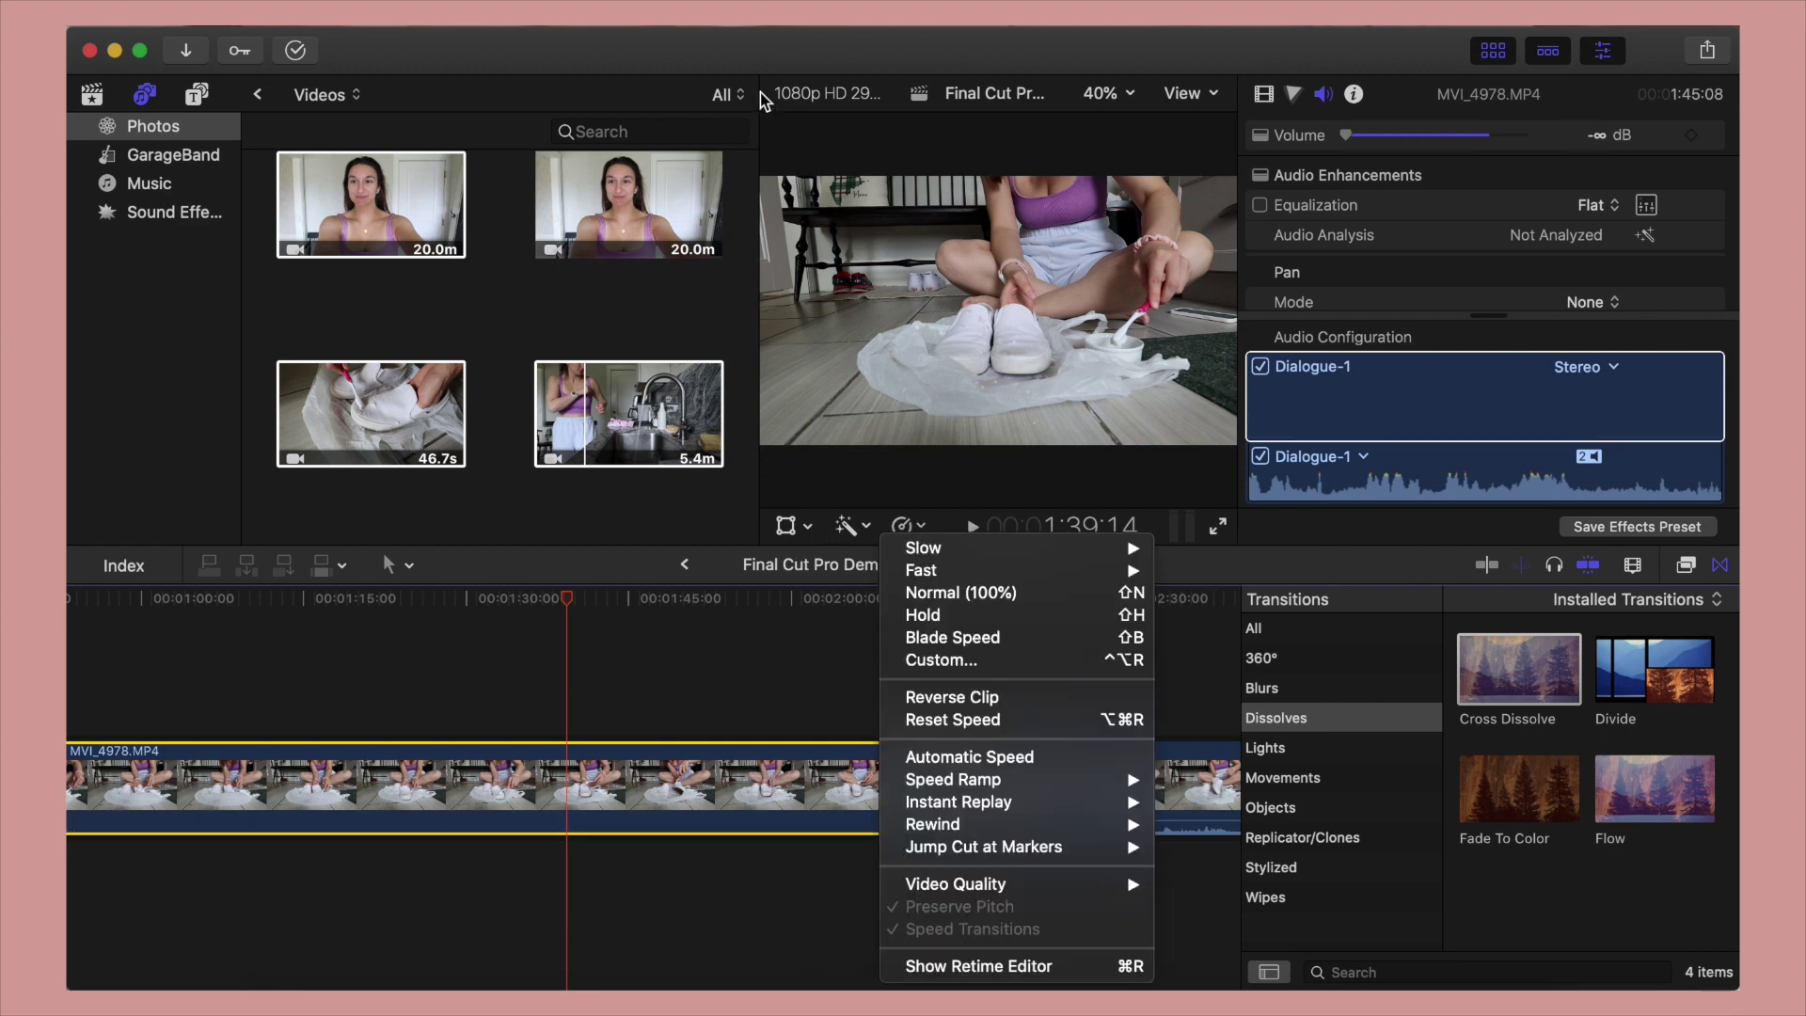